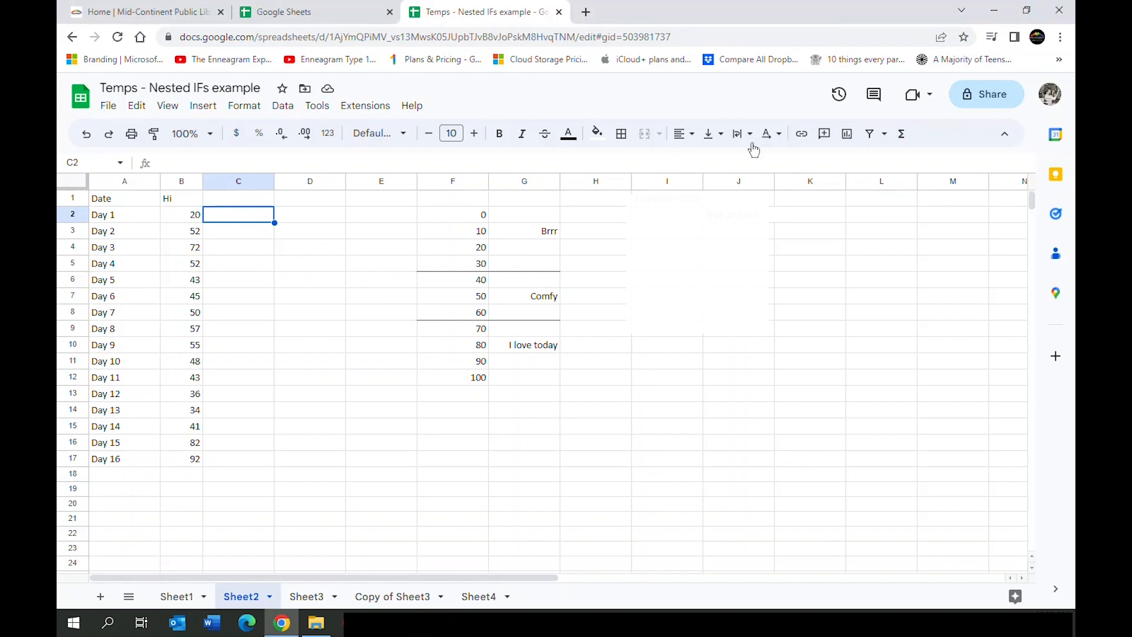
- Start an IF formula in C2 that tests whether B2 is less than the absolute reference $F$6
left_click(902, 136)
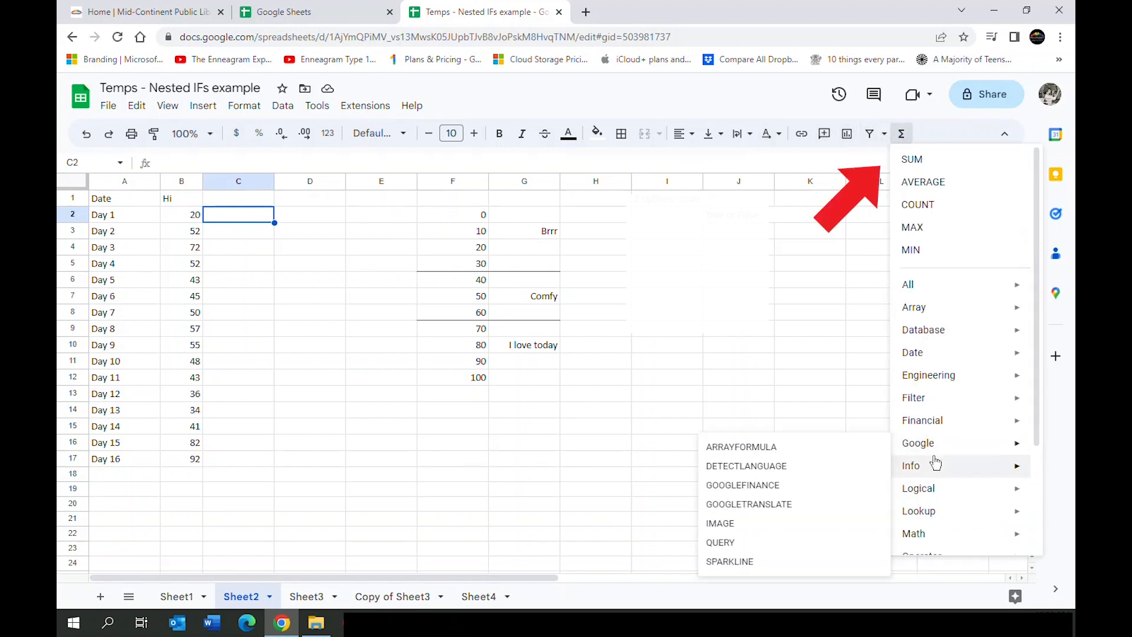
mouse_move(927, 488)
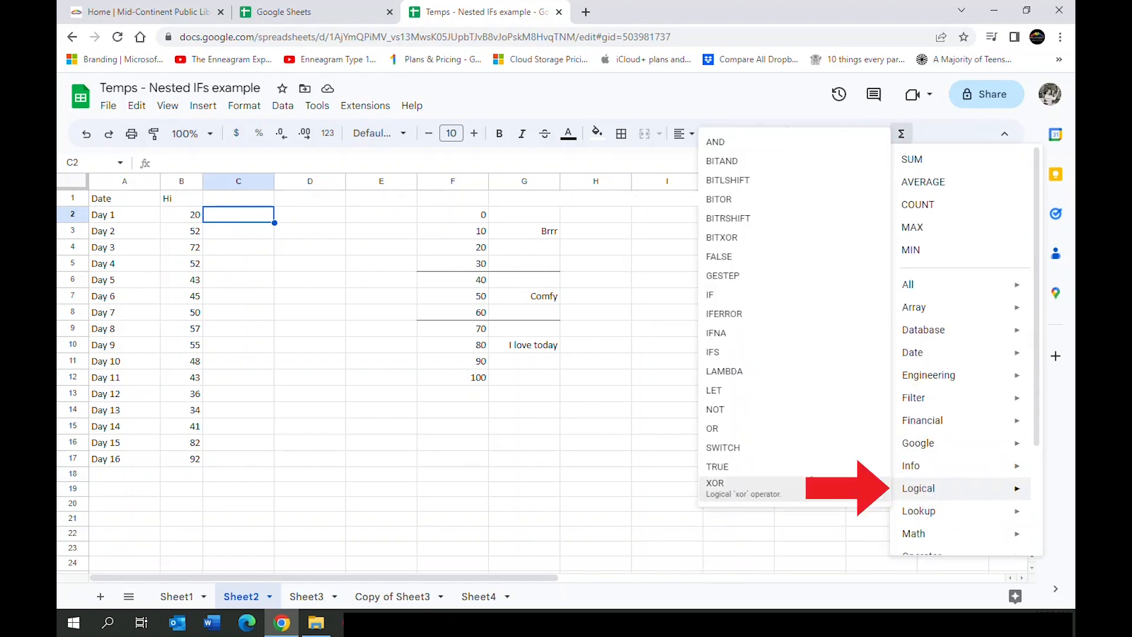
left_click(727, 303)
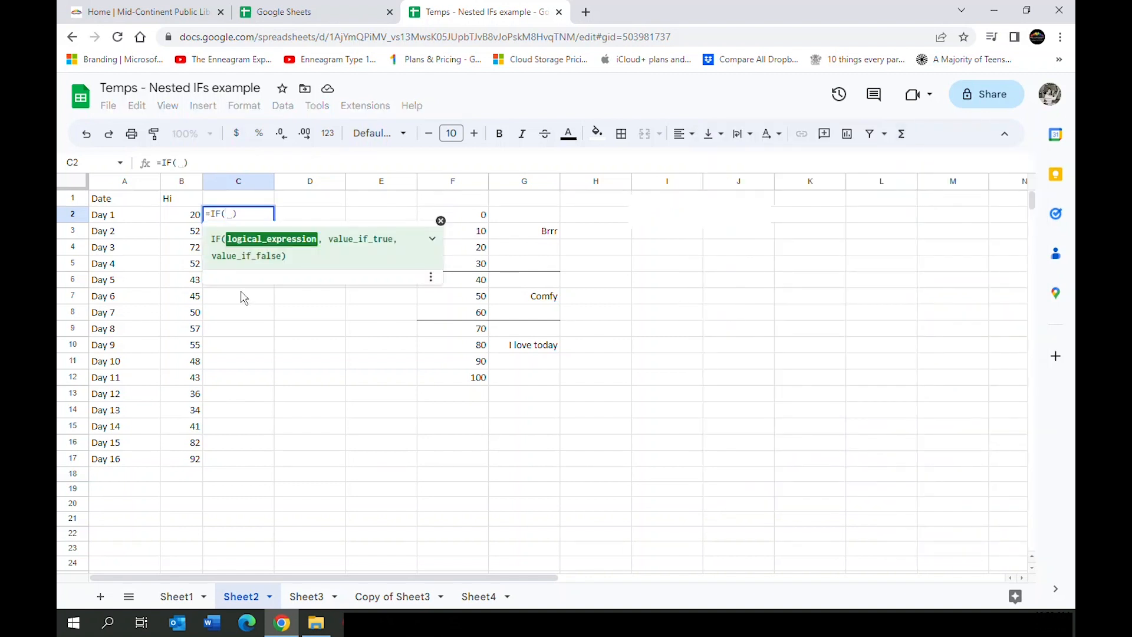
left_click(179, 219)
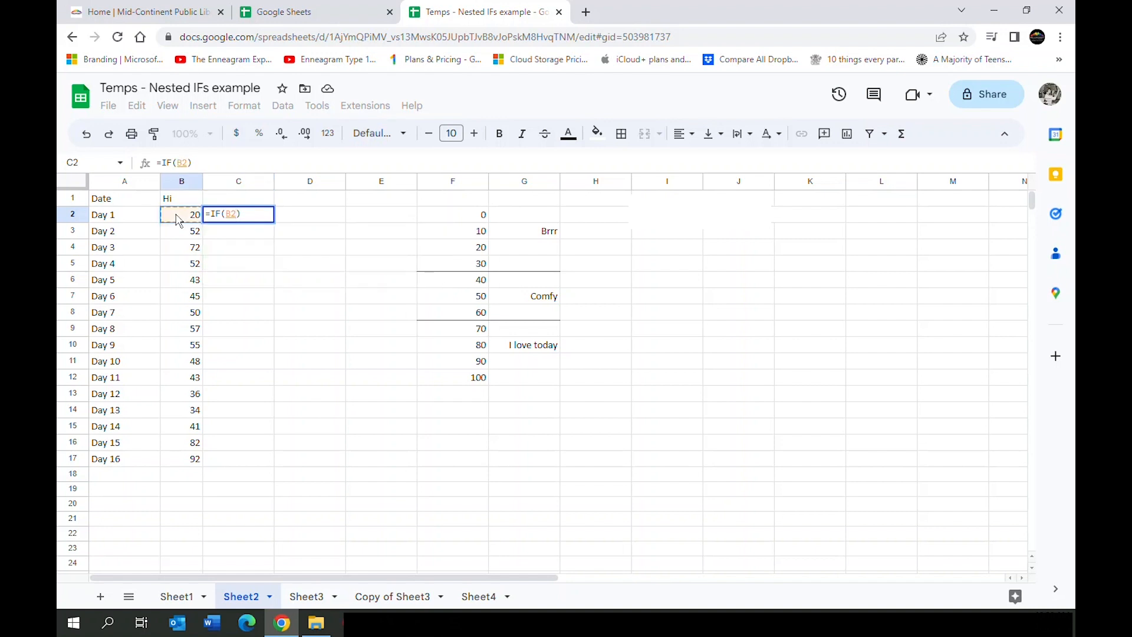
type("<")
left_click(470, 283)
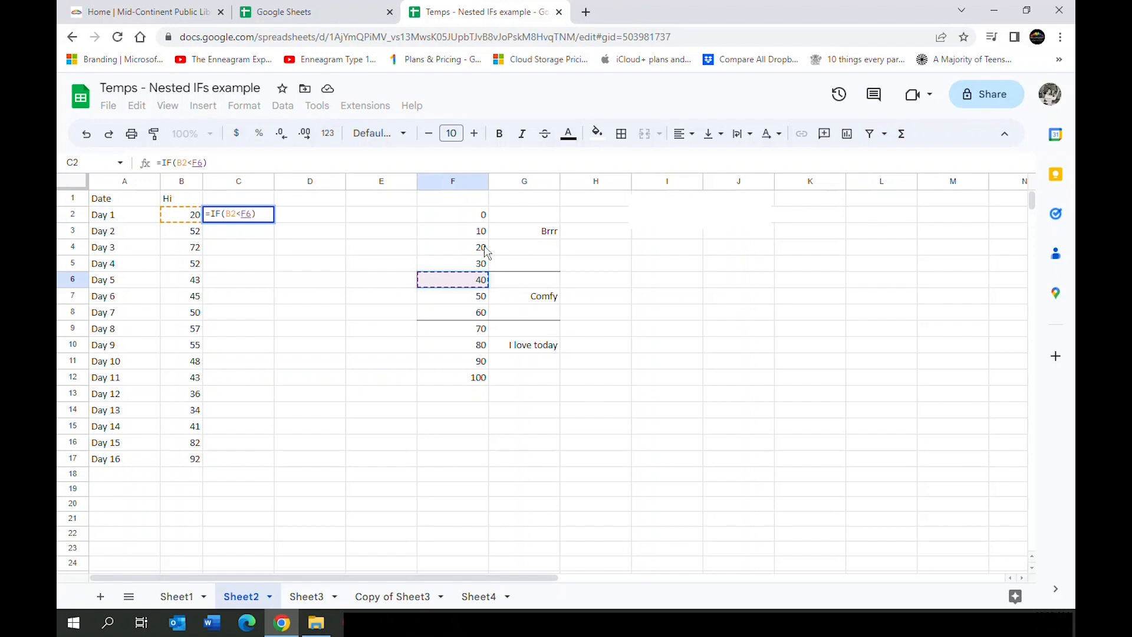
left_click(243, 213)
key("F4")
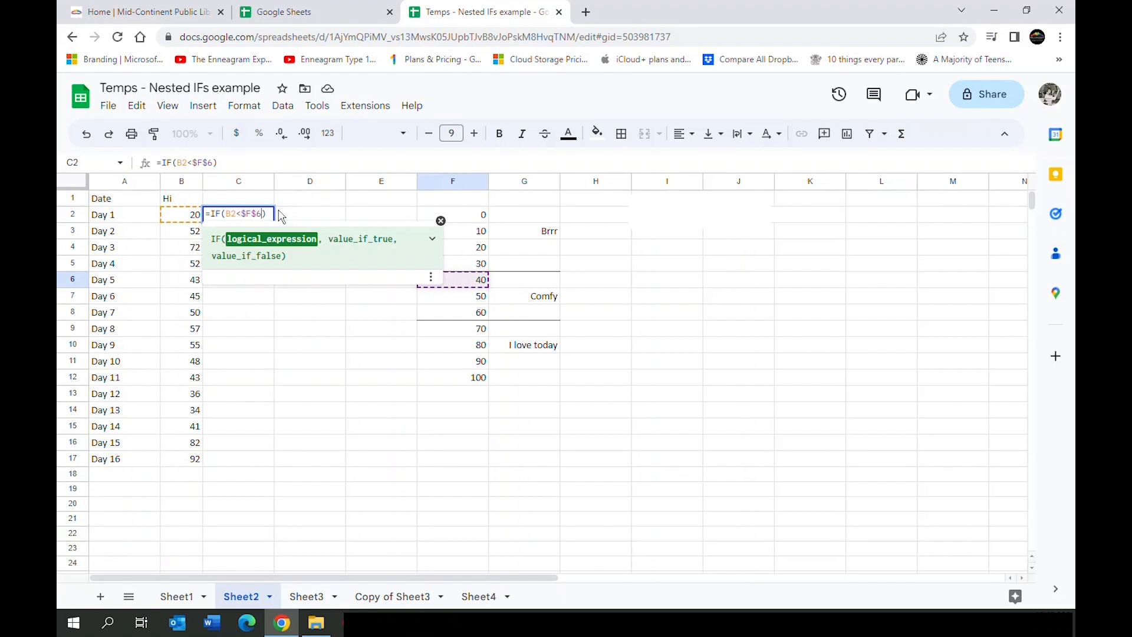
- Enter "Brrr" as the IF formula's value if true and move on to its value-if-false argument
type(",")
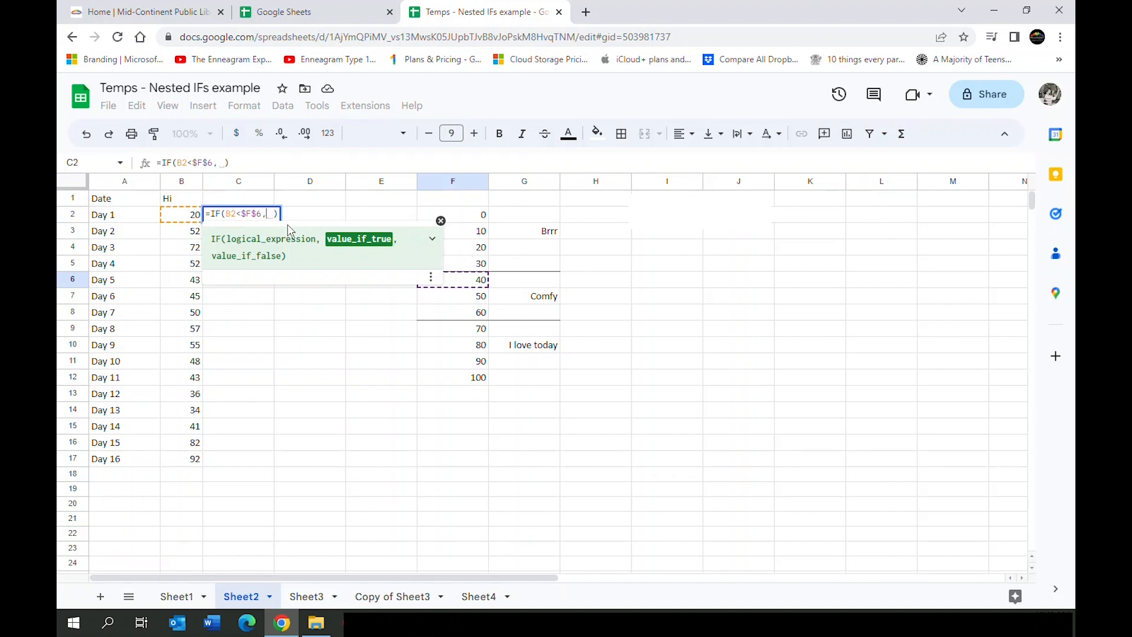
type("\"Brrr")
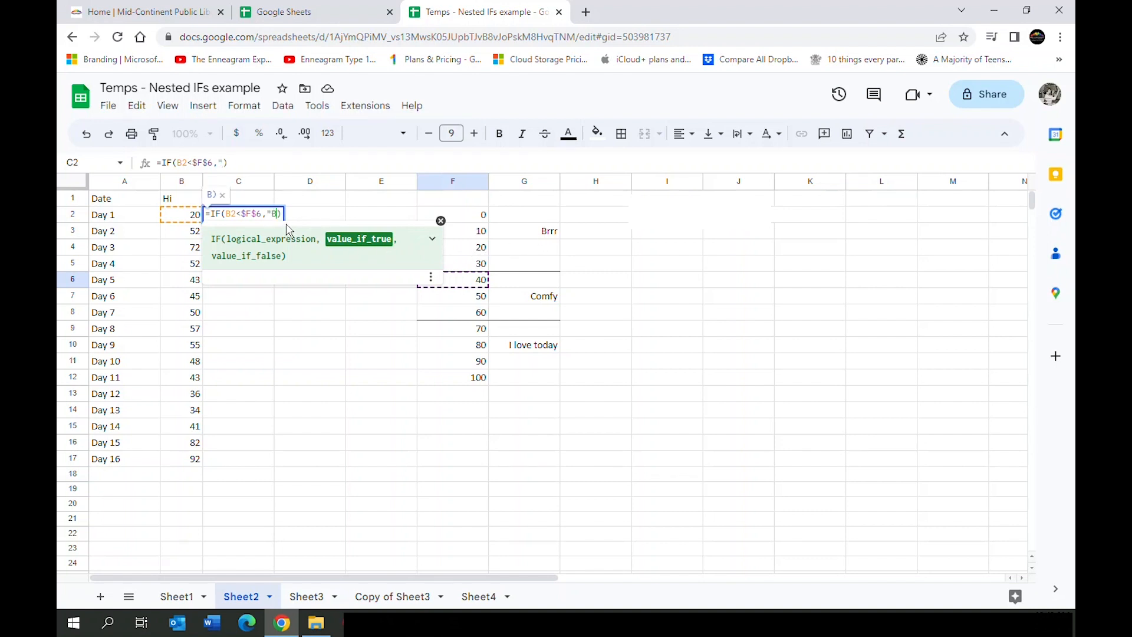
type("\",")
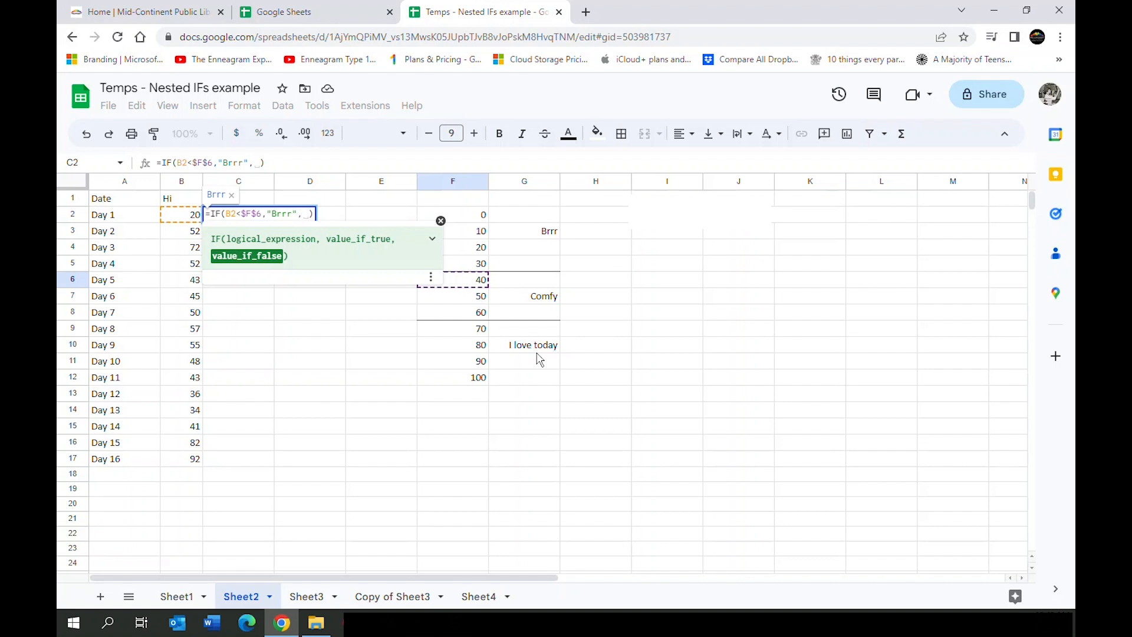
- Nest a second IF as the value if false, testing whether B2 is less than the absolute reference $F$9
type("if")
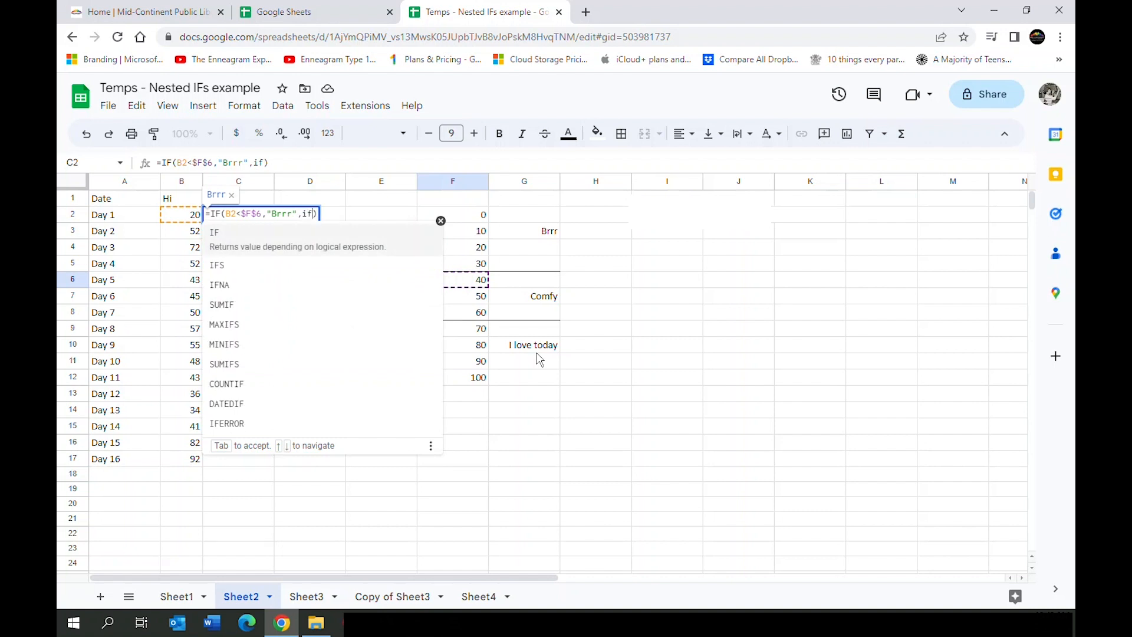
type("(")
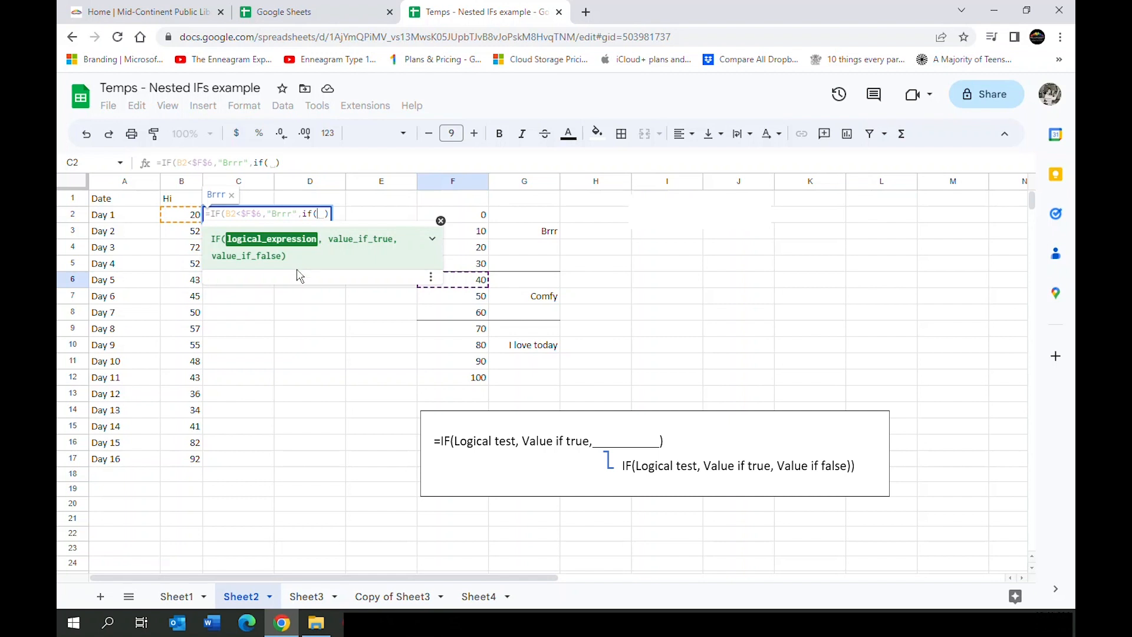
left_click(183, 223)
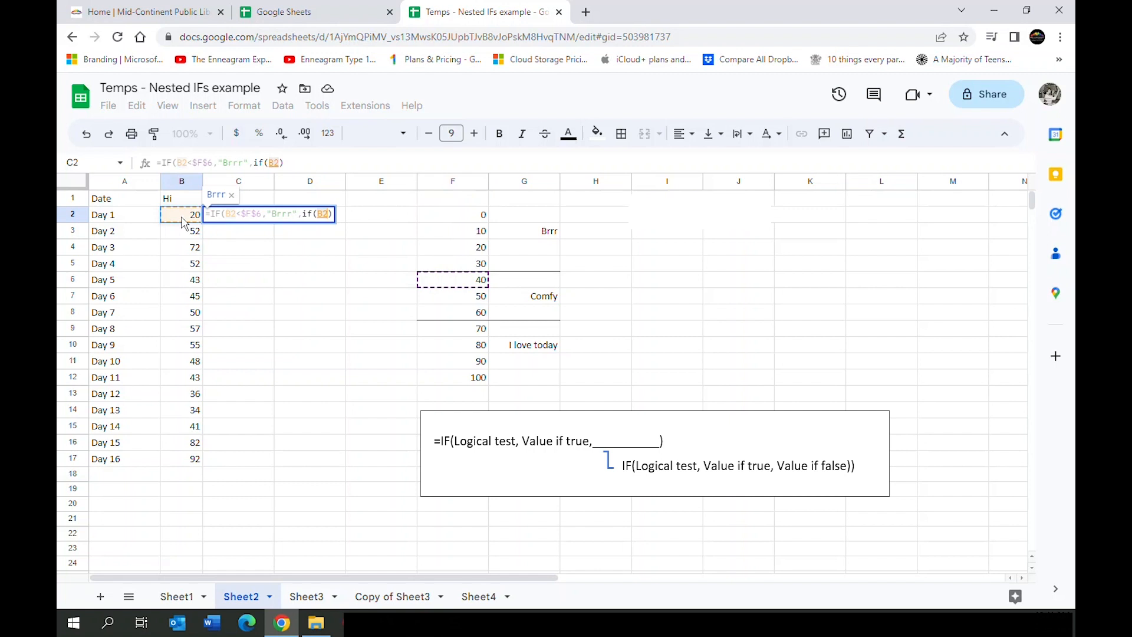
type("<")
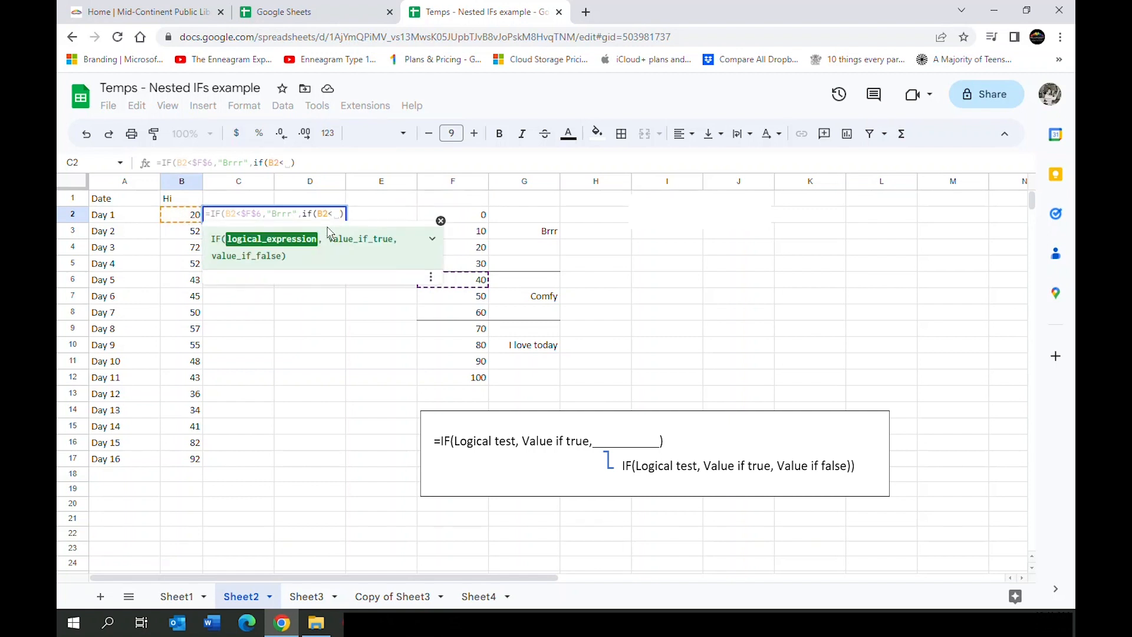
left_click(461, 330)
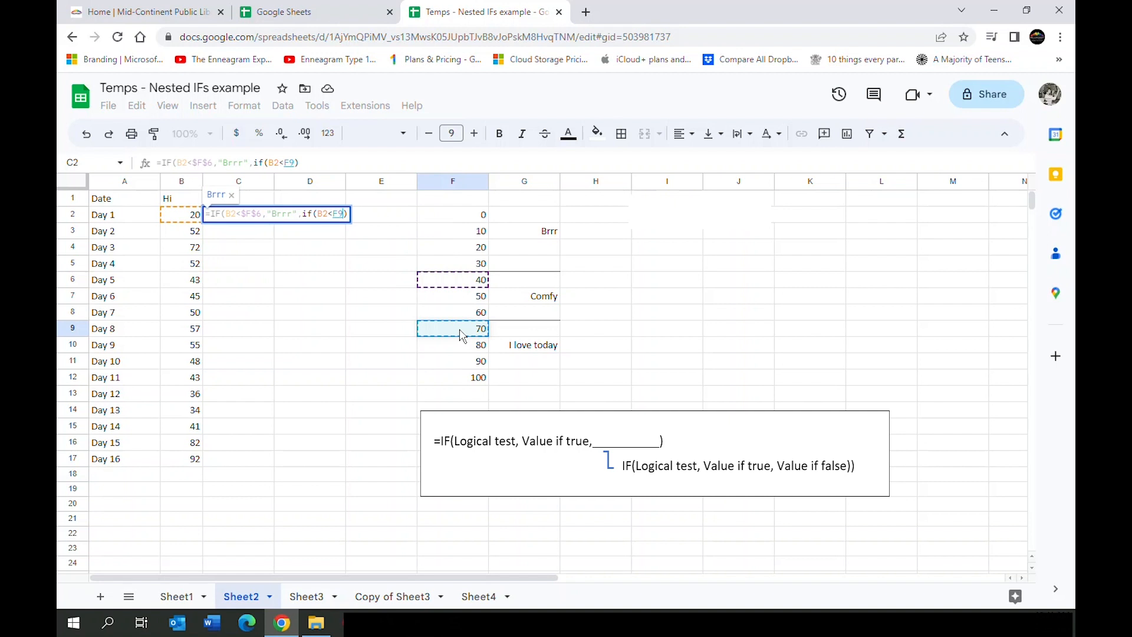
left_click(334, 215)
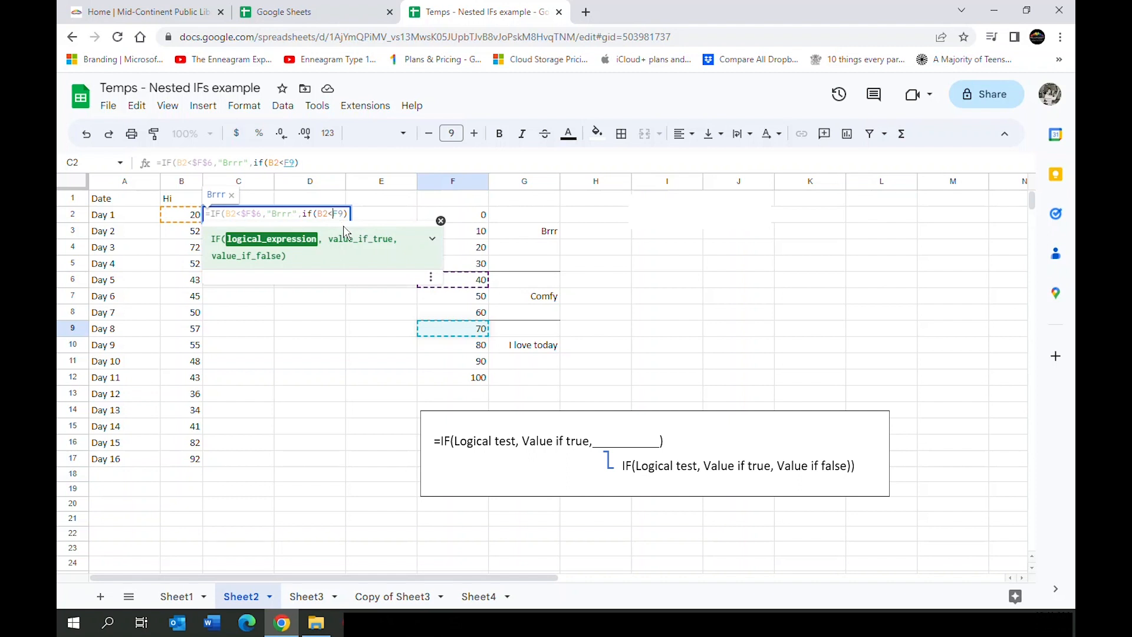
key("F4")
type(",")
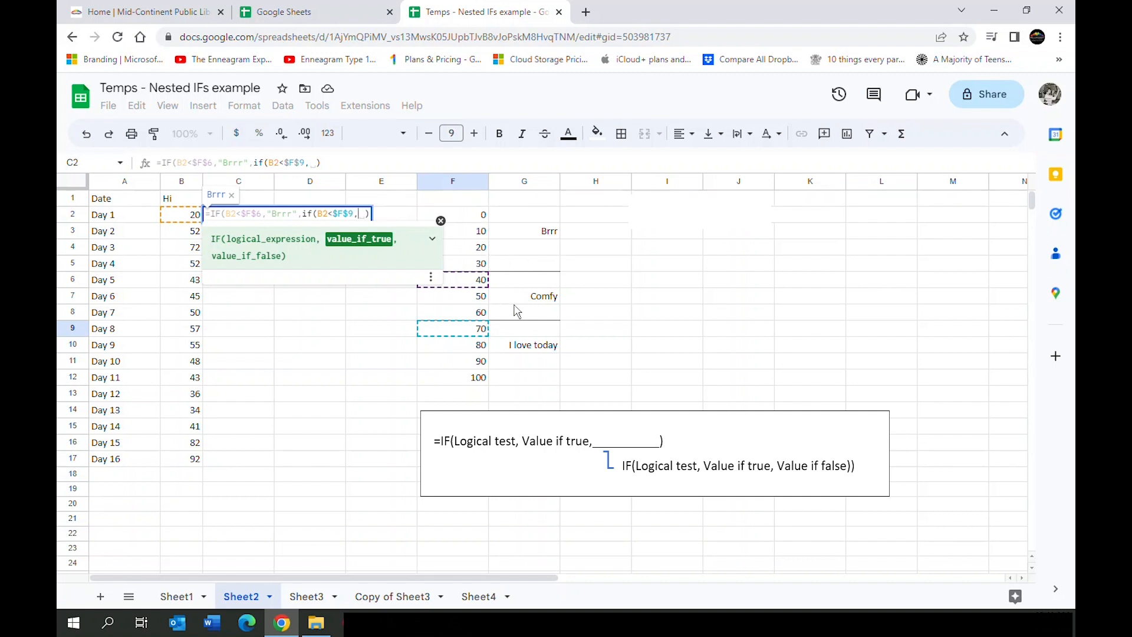
- Complete the nested IF with "Comfy" if true and "I love today" if false, and accept the suggested autofill for the remaining days
type("\"Comfy\",")
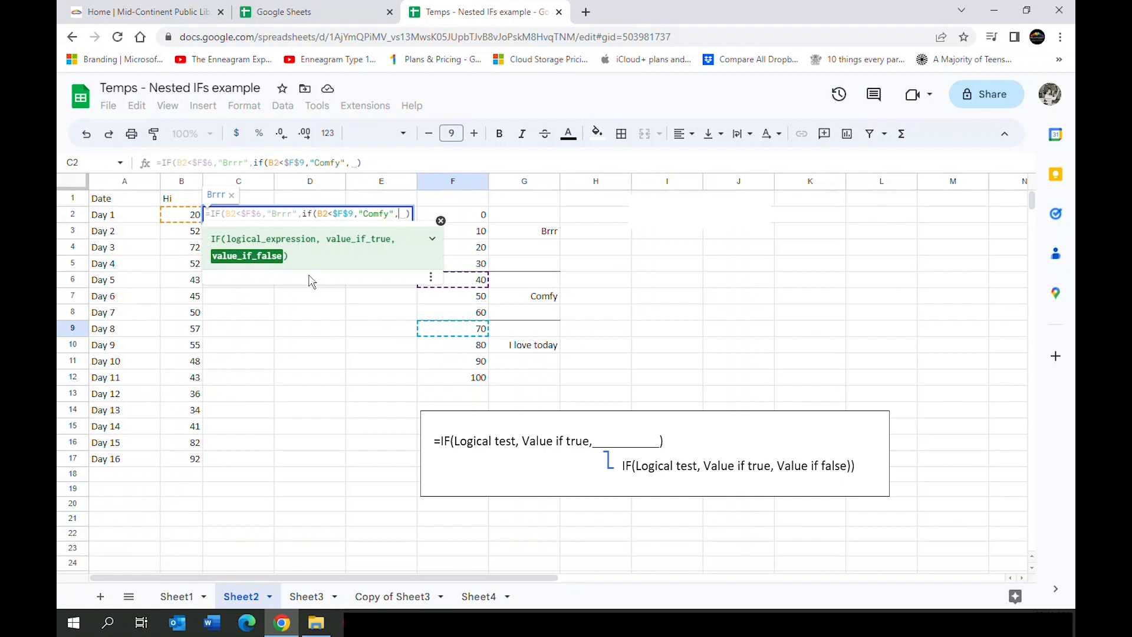
type("\"I love to")
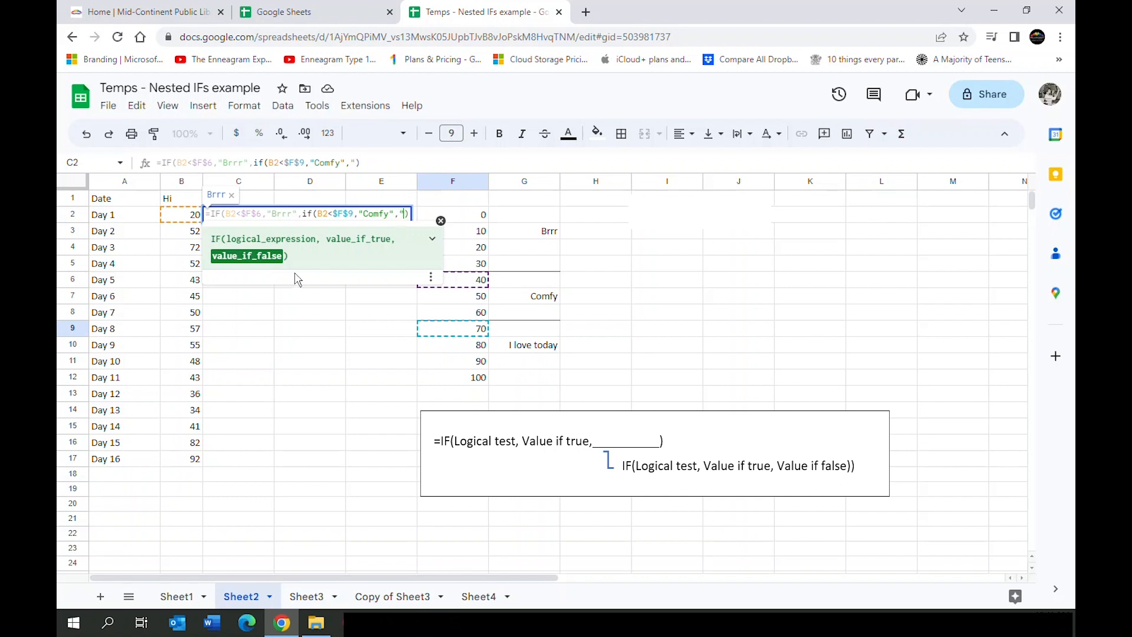
type("day\"")
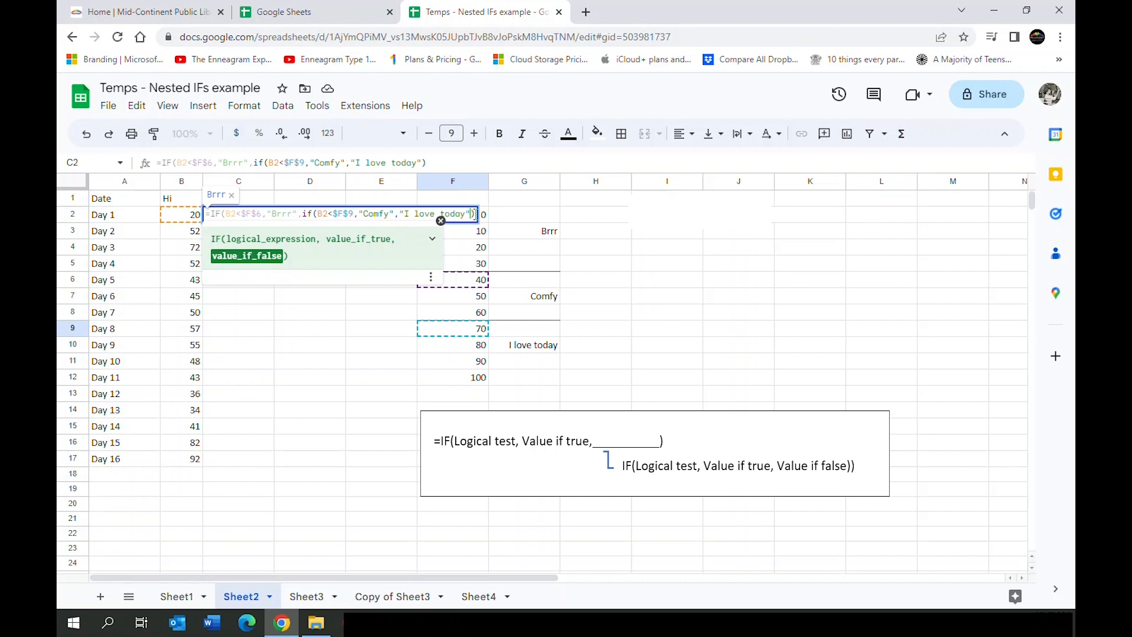
type(")")
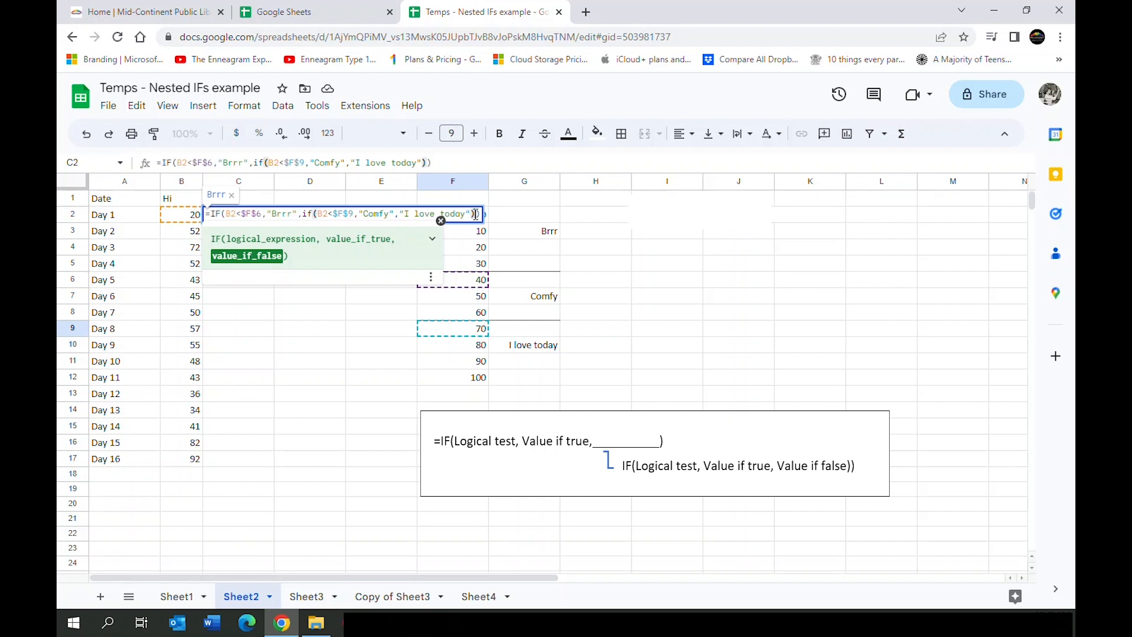
key("Return")
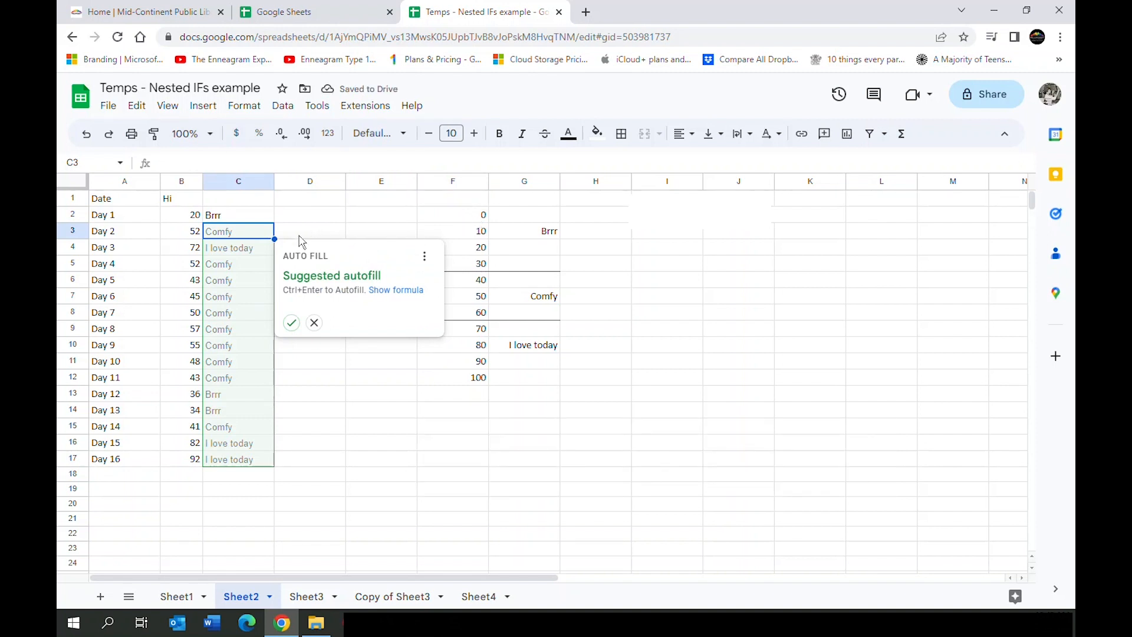
left_click(293, 323)
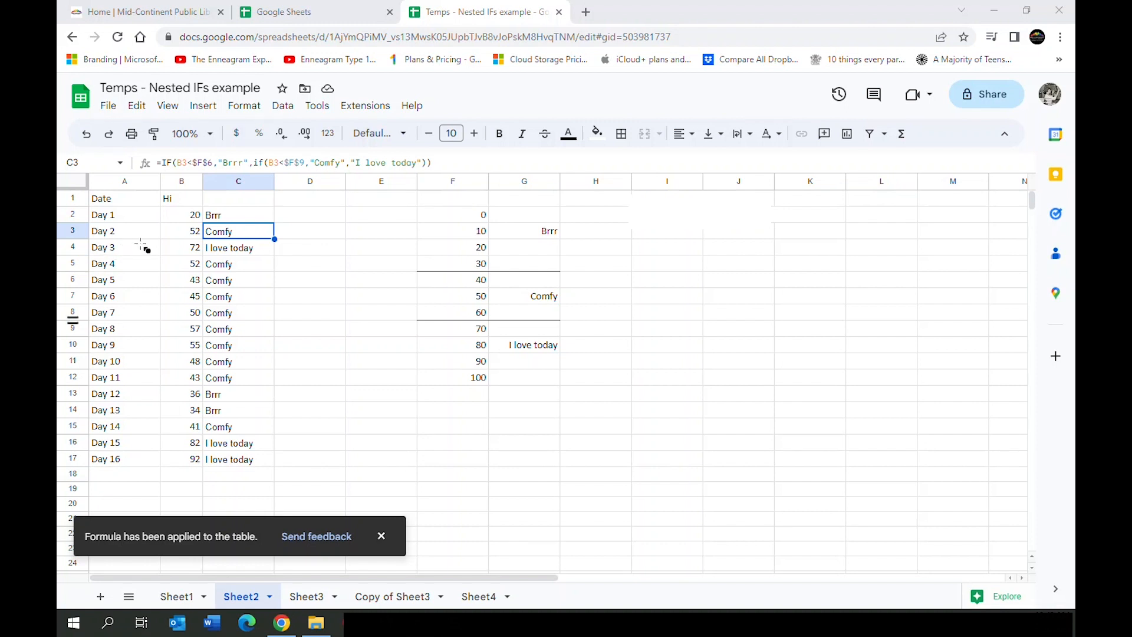
mouse_move(160, 207)
left_mouse_down()
mouse_move(177, 224)
mouse_move(277, 222)
left_mouse_up()
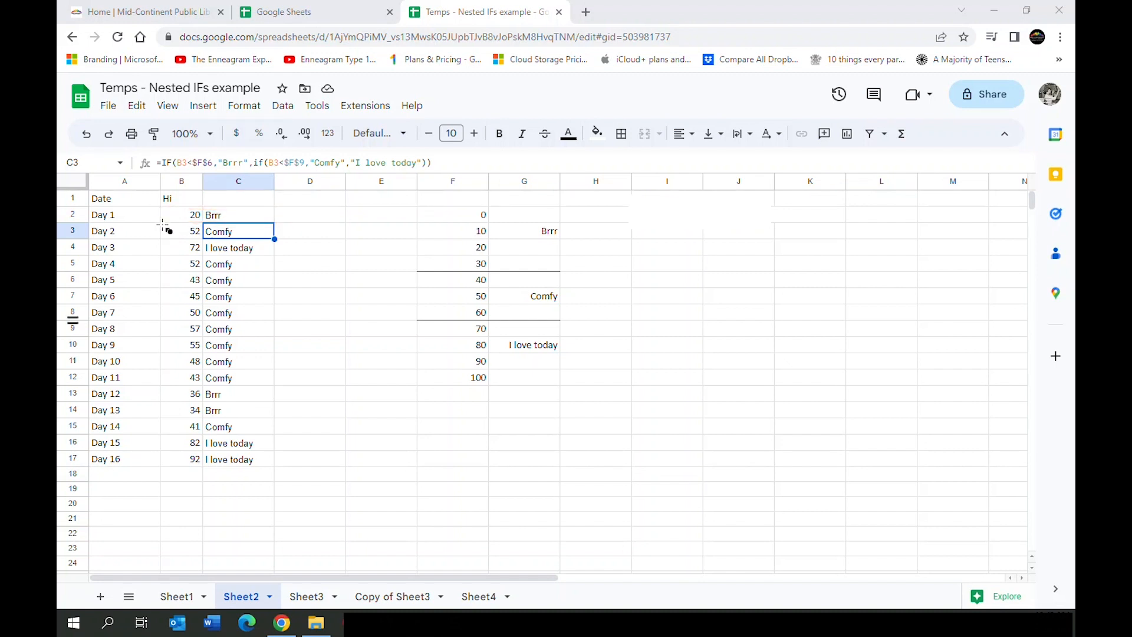
left_click_drag(160, 222, 277, 239)
left_click_drag(162, 238, 275, 257)
left_click(233, 217)
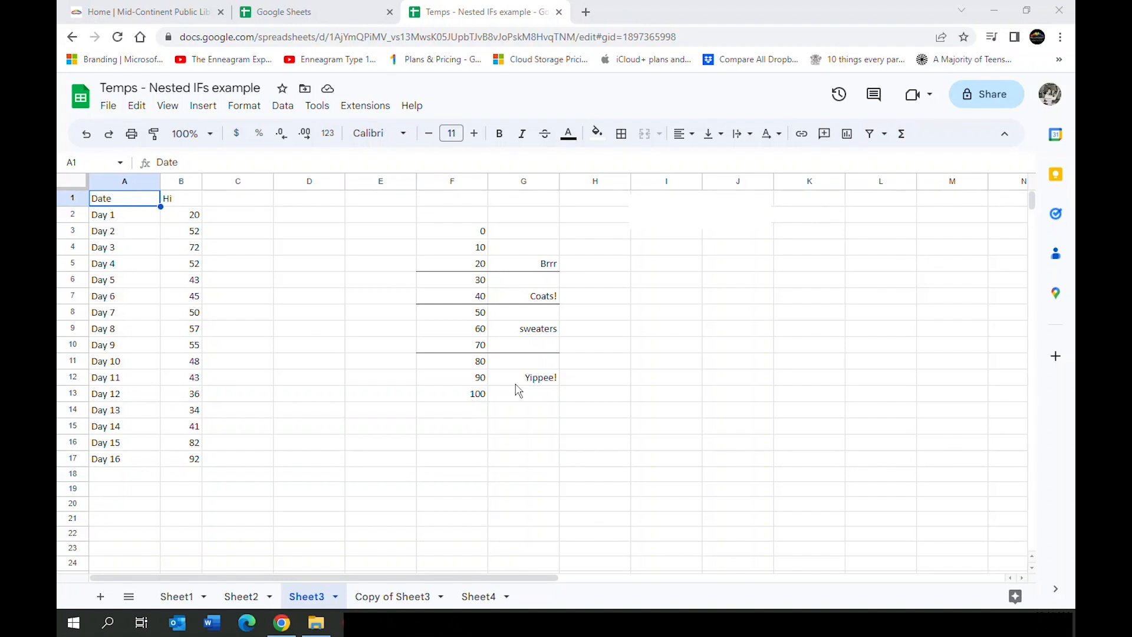
- In cell C2 of Sheet3, start an IF formula testing whether B2 is less than the absolute reference $F$6
left_click(241, 224)
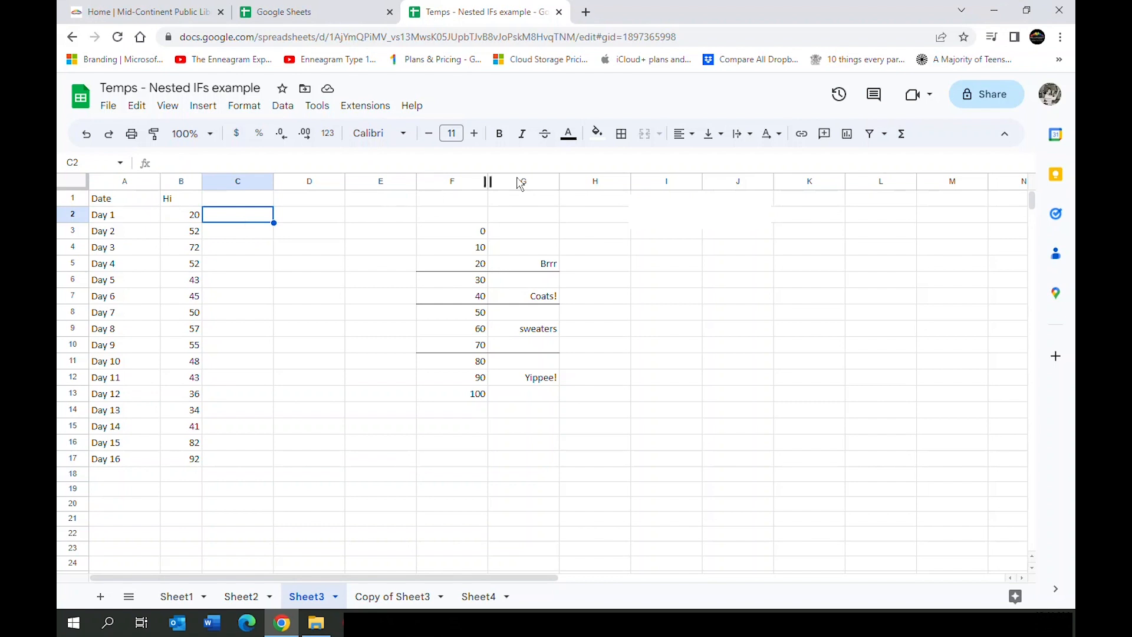
left_click(901, 134)
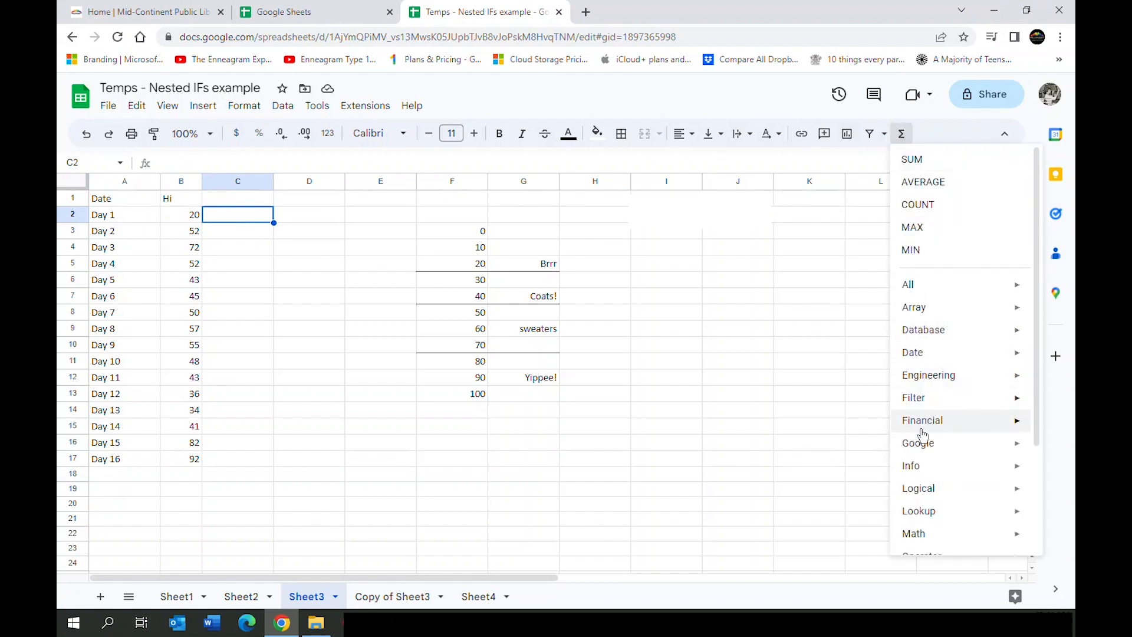
mouse_move(920, 489)
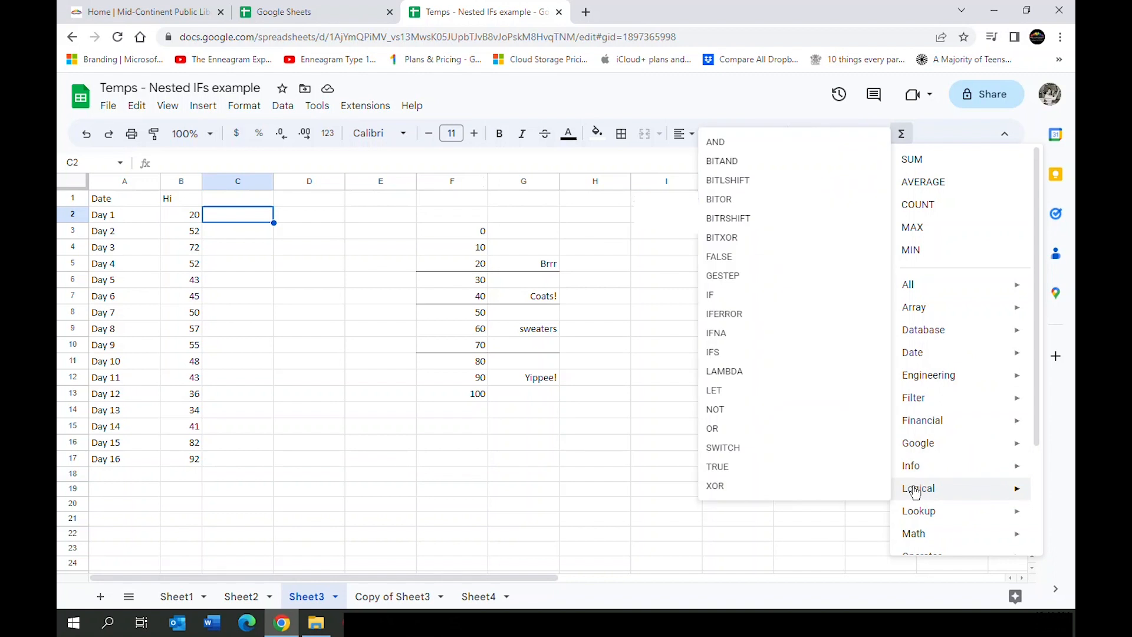
left_click(728, 304)
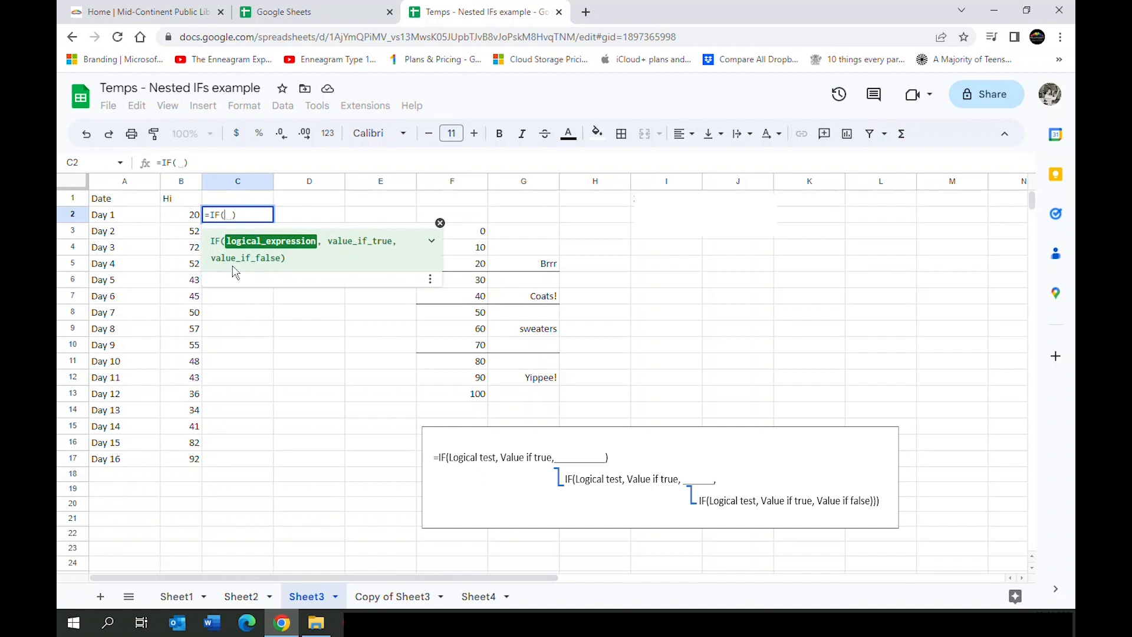
left_click(187, 215)
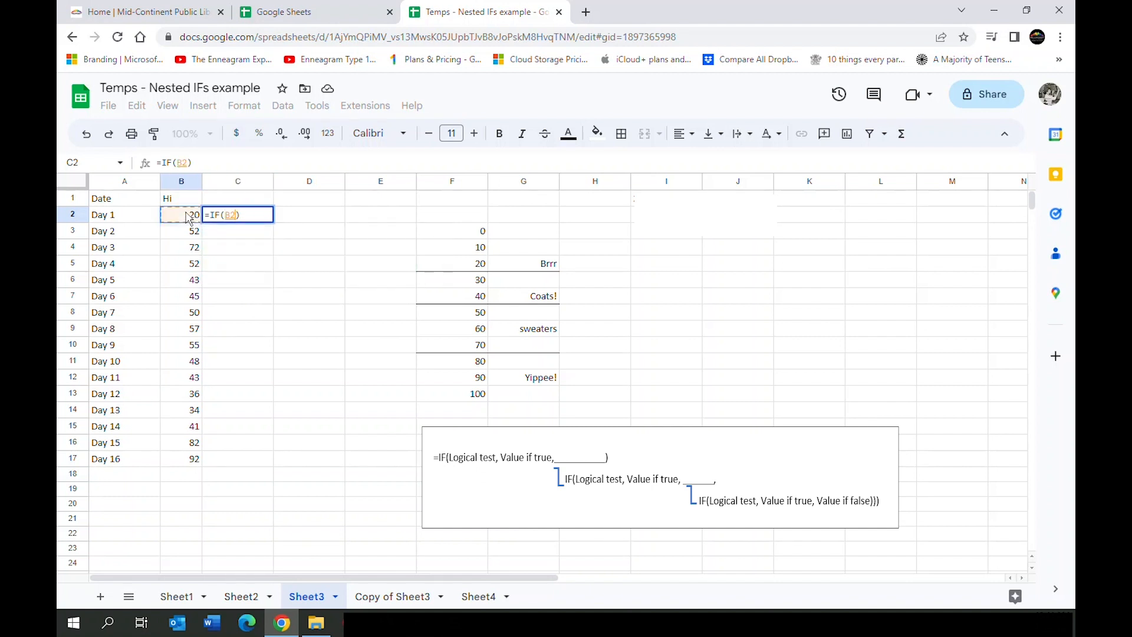
type("<")
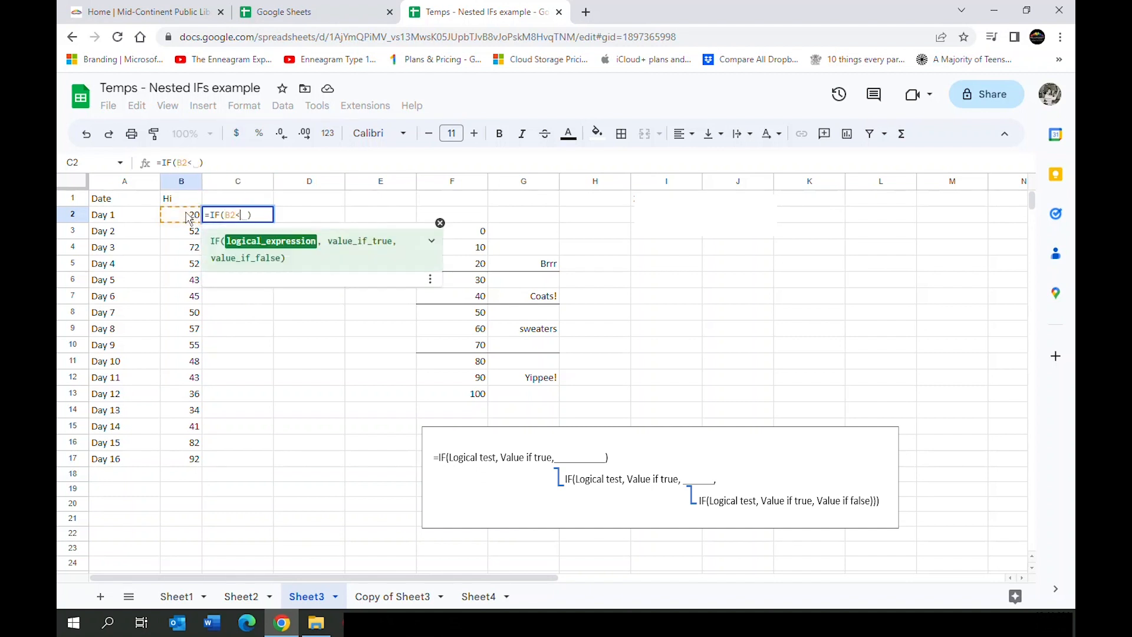
left_click(464, 282)
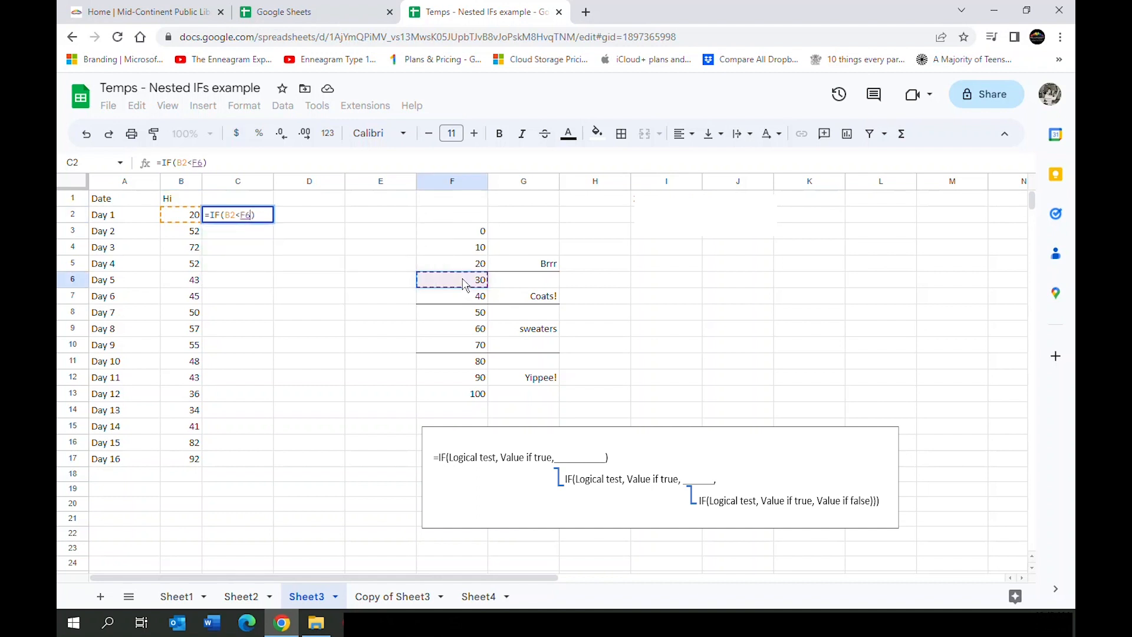
left_click(250, 215)
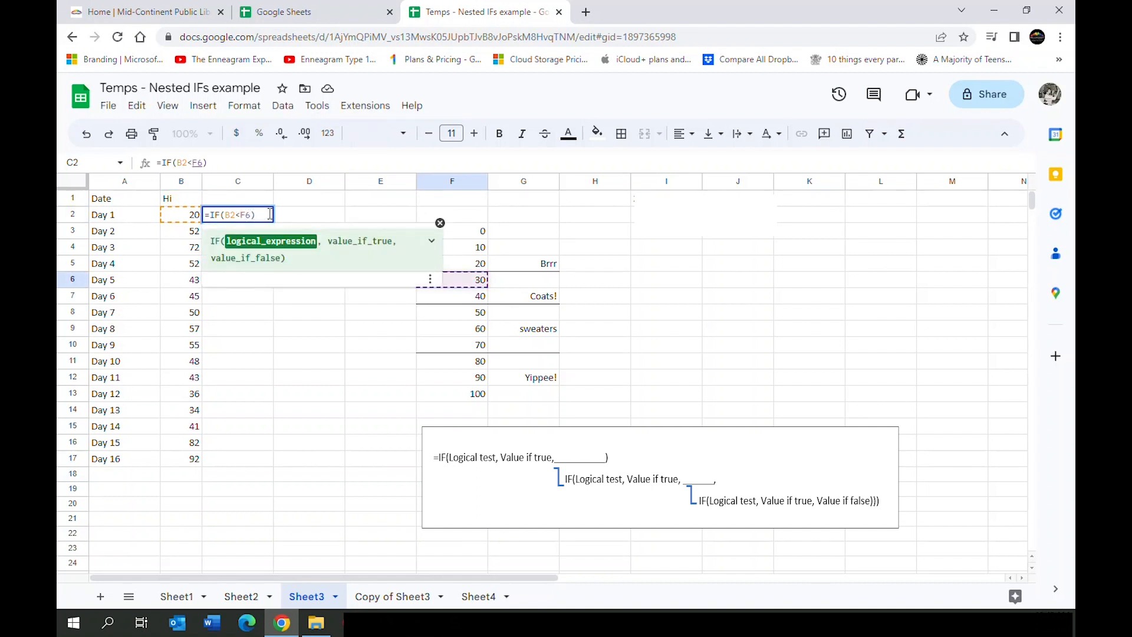
key("F4")
- Enter "Brrr" as the value if true in Sheet3's C2 formula and move on to the value-if-false argument
type(",")
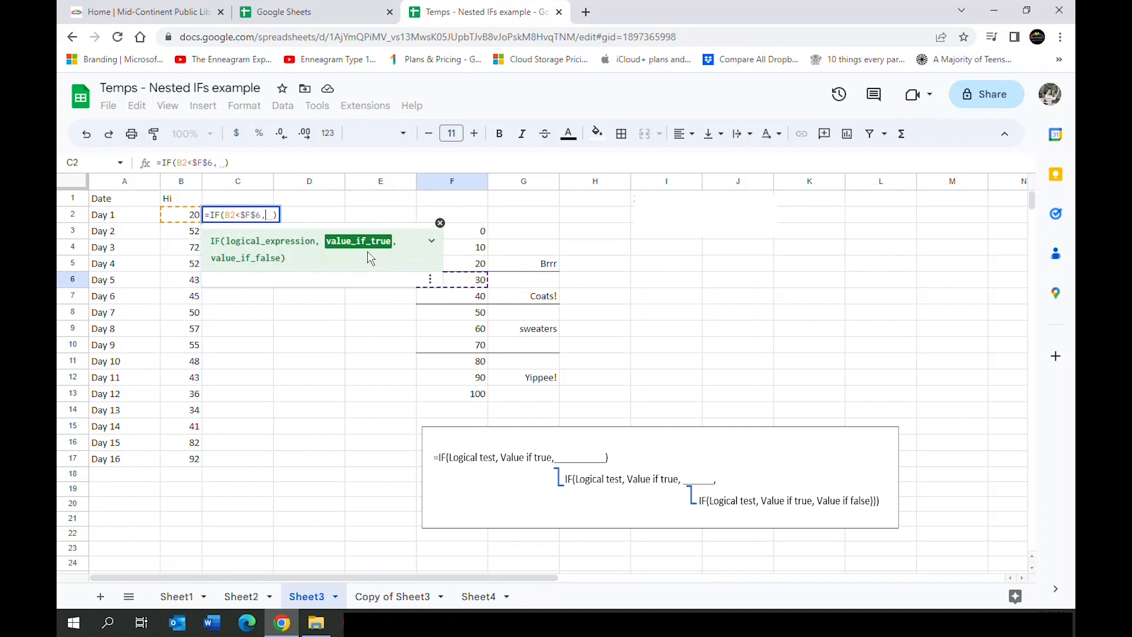
type("\"Brrr")
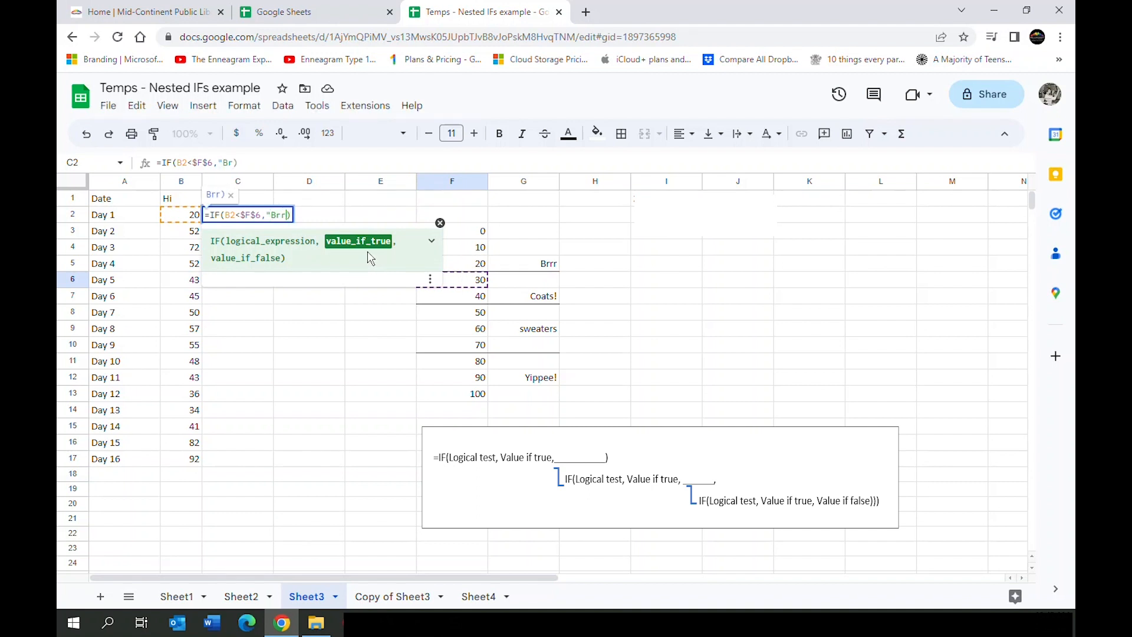
type("\",")
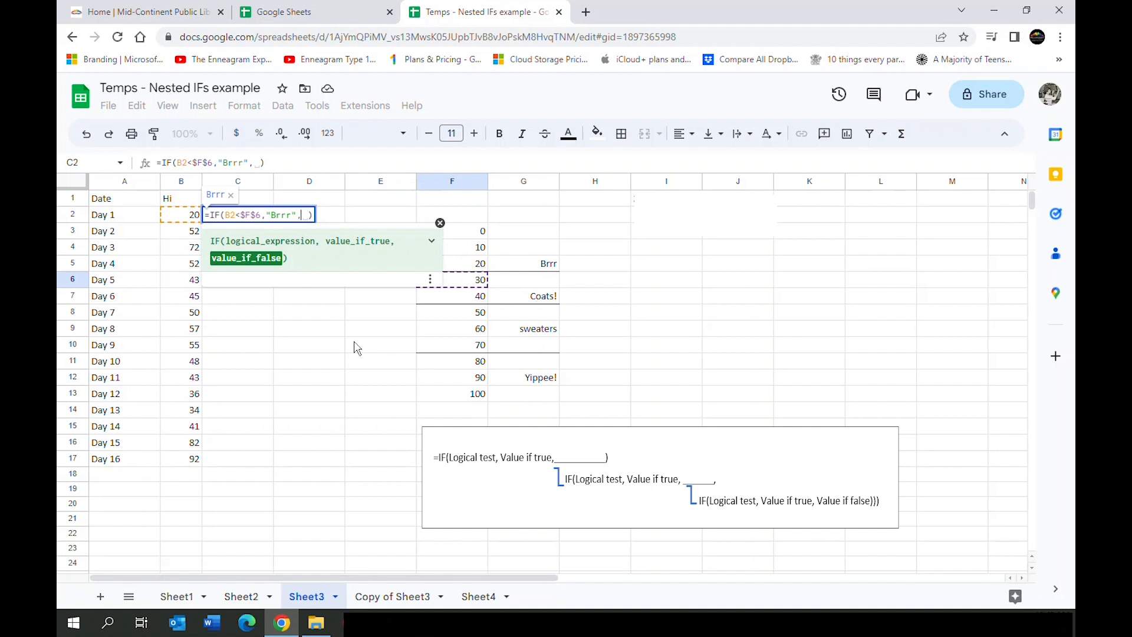
- Nest a second IF as the value if false in C2, testing whether B2 is less than the absolute reference $F$8
type("if")
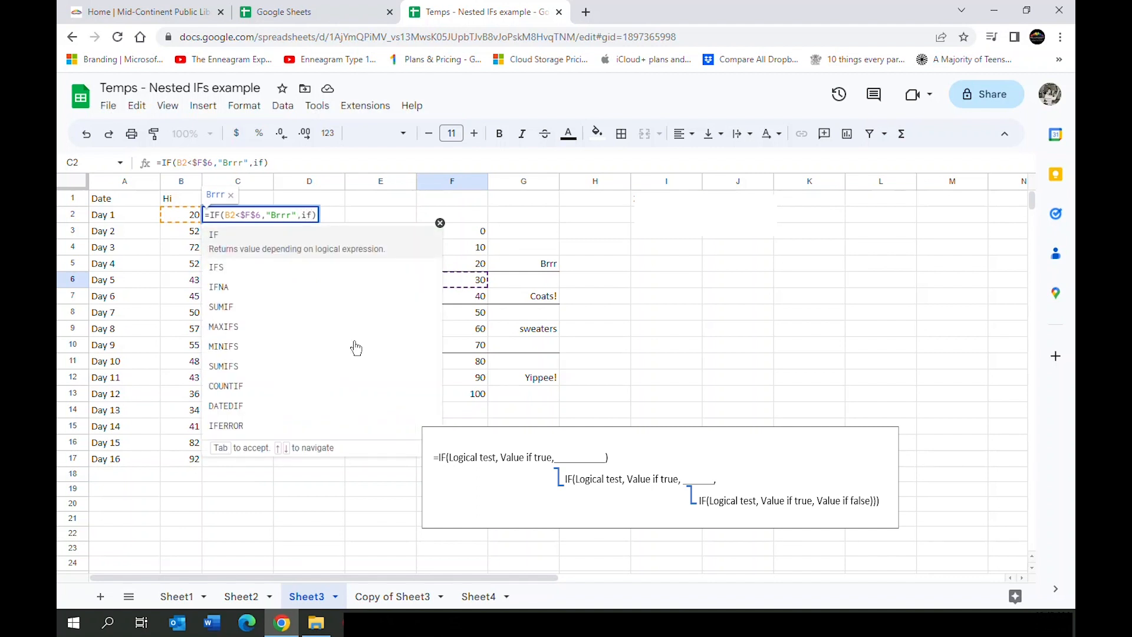
type("(")
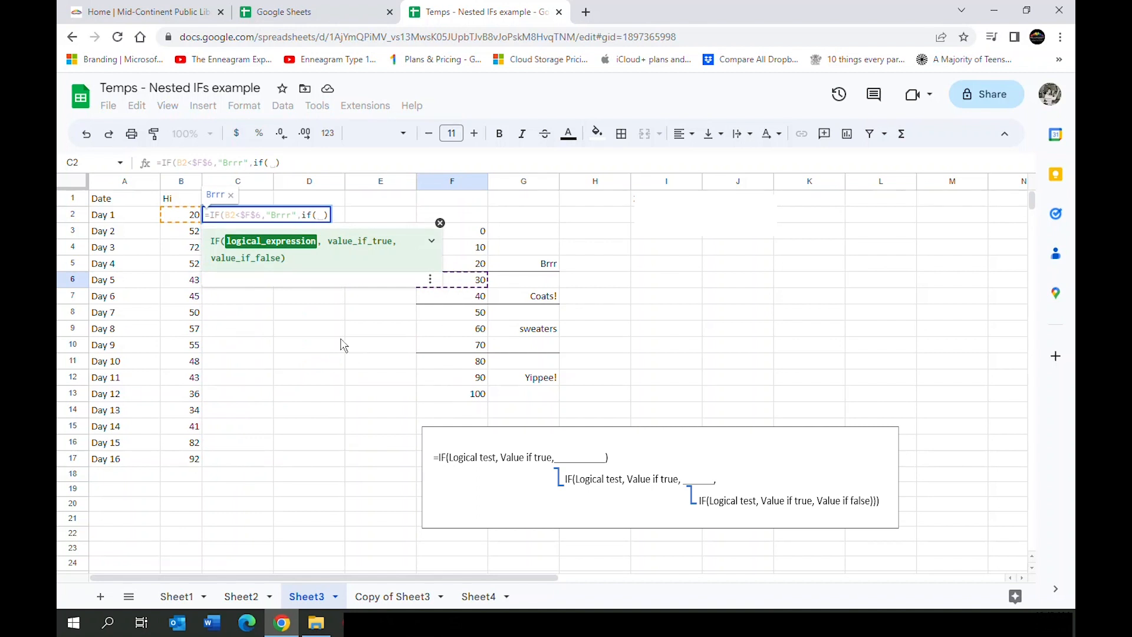
left_click(182, 218)
type("<")
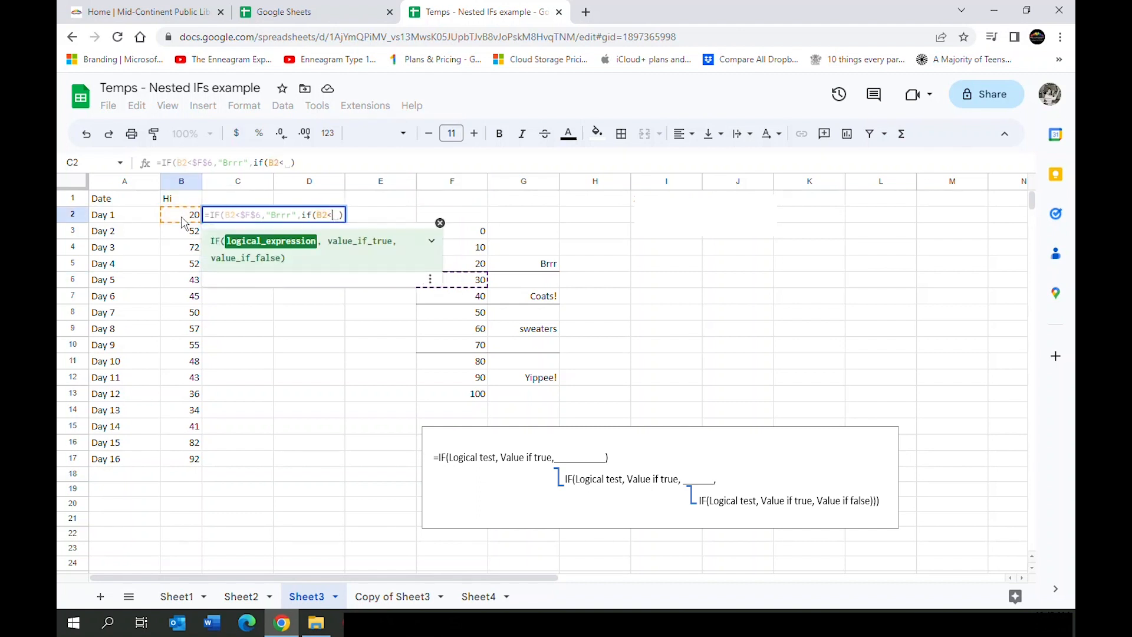
left_click(471, 318)
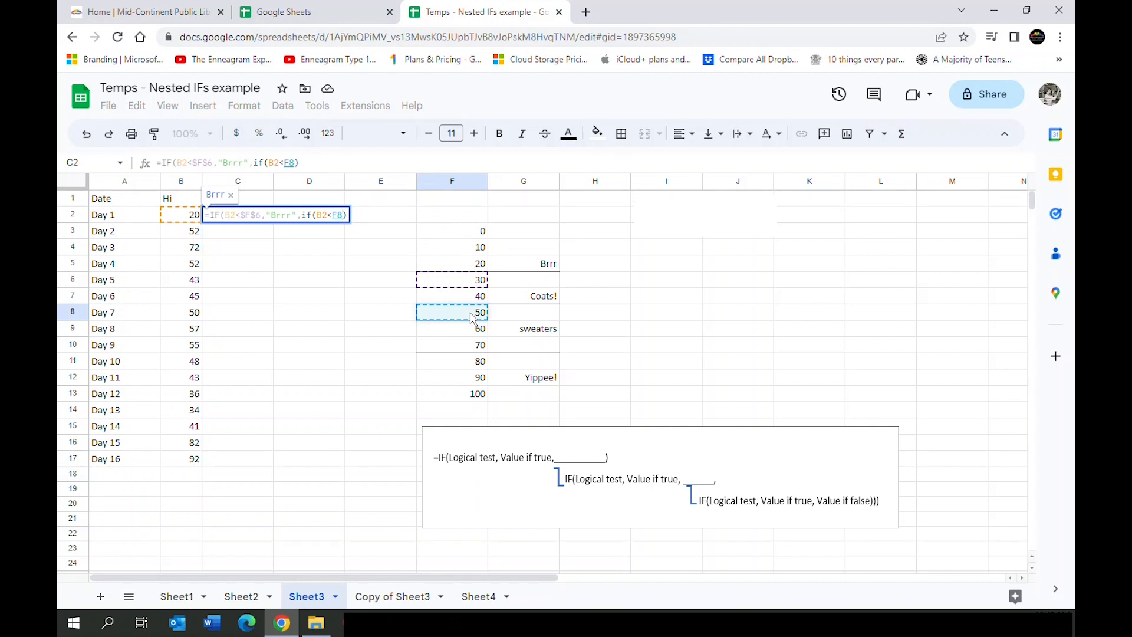
left_click(334, 213)
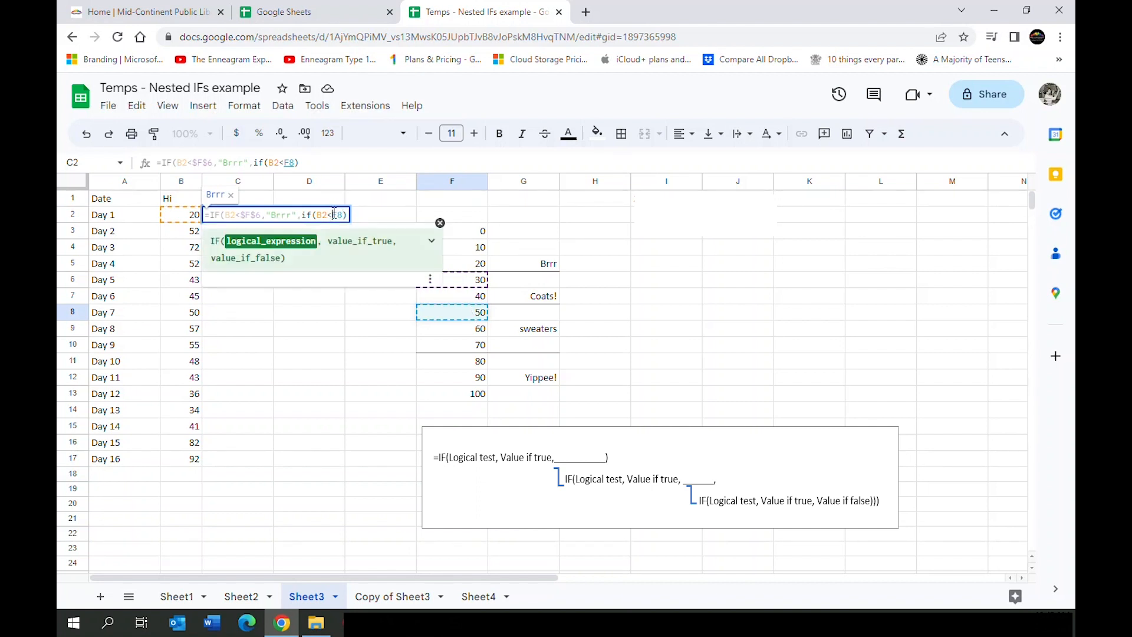
key("F4")
type(",")
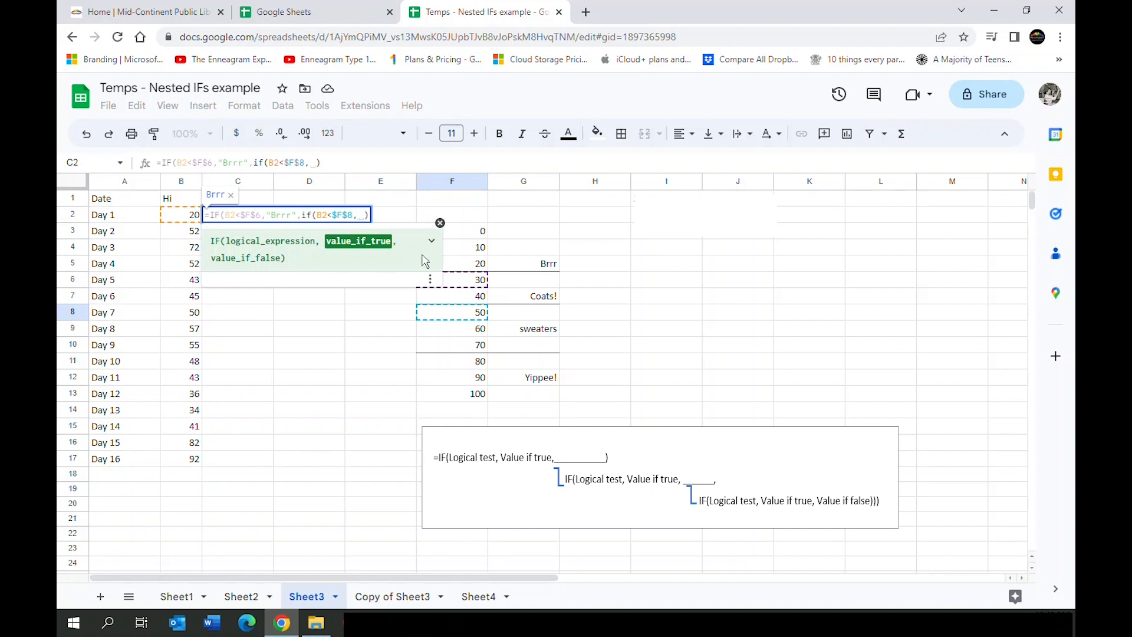
- Enter "Coats!" as the second IF's value if true and move on to its value-if-false argument
type("\"Coat")
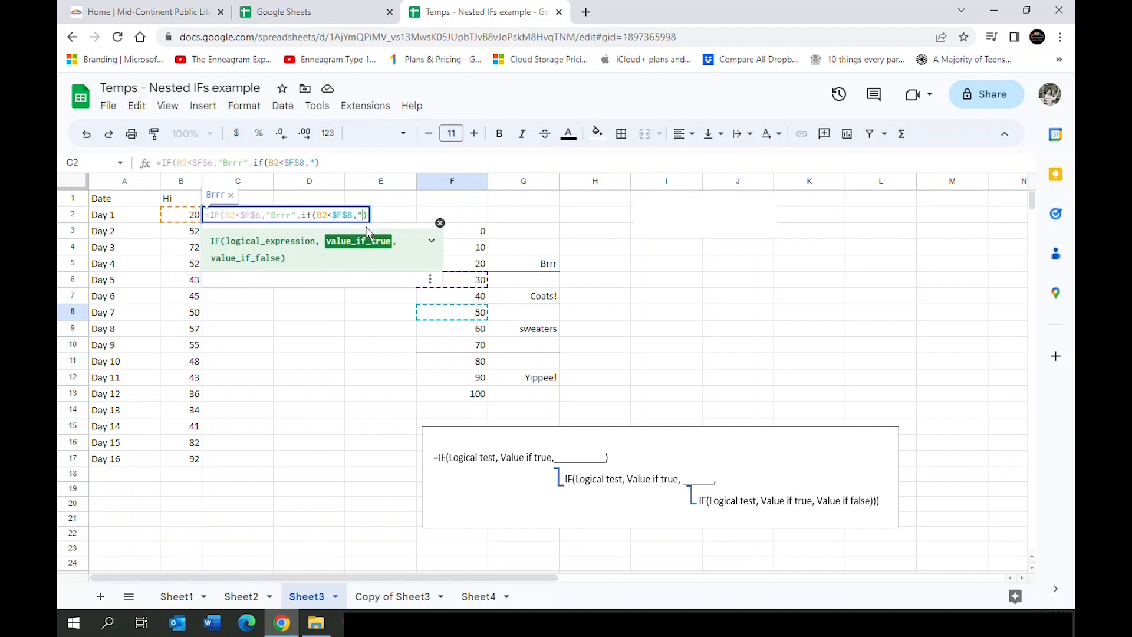
type("s!\"")
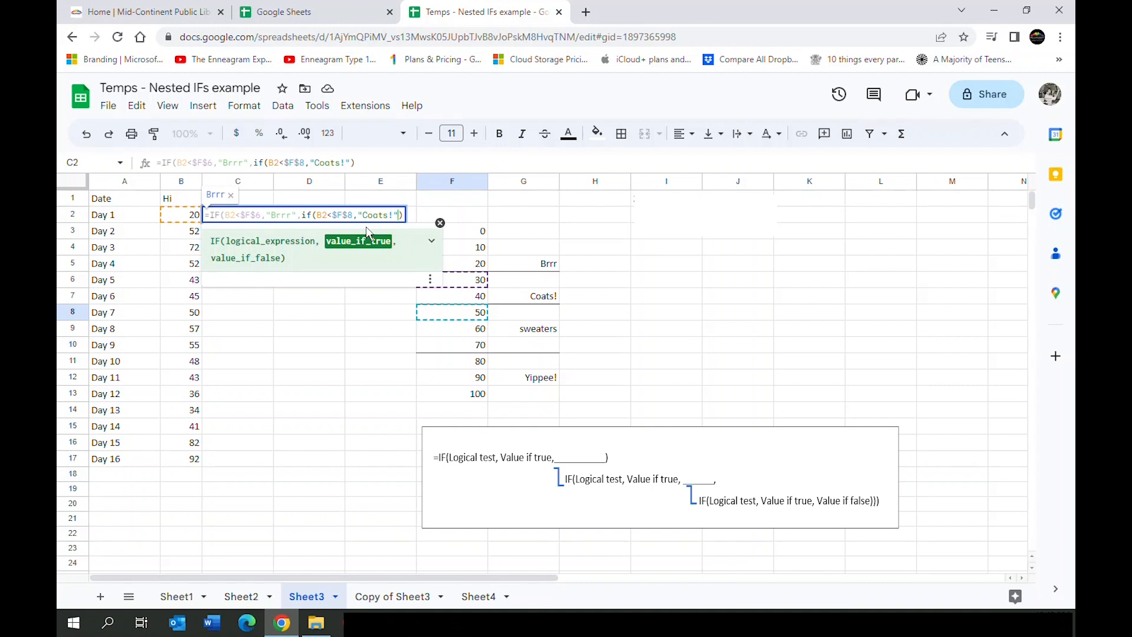
type(",")
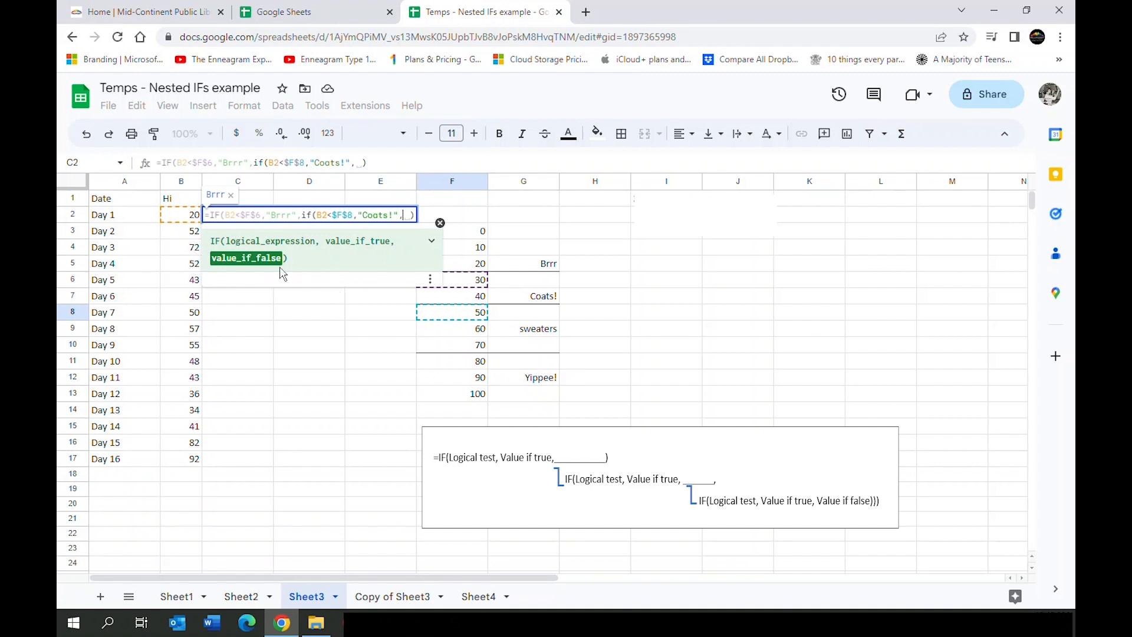
- Nest a third IF as the second IF's value if false, testing whether B2 is less than the absolute reference $F$11
key("BackSpace")
type("if")
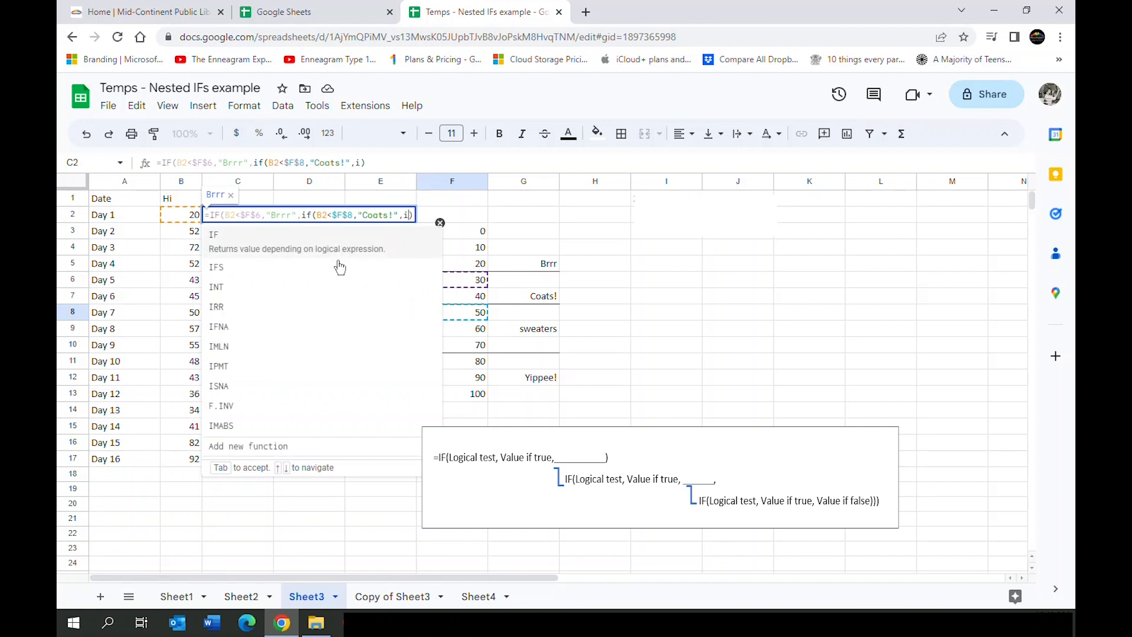
type("(")
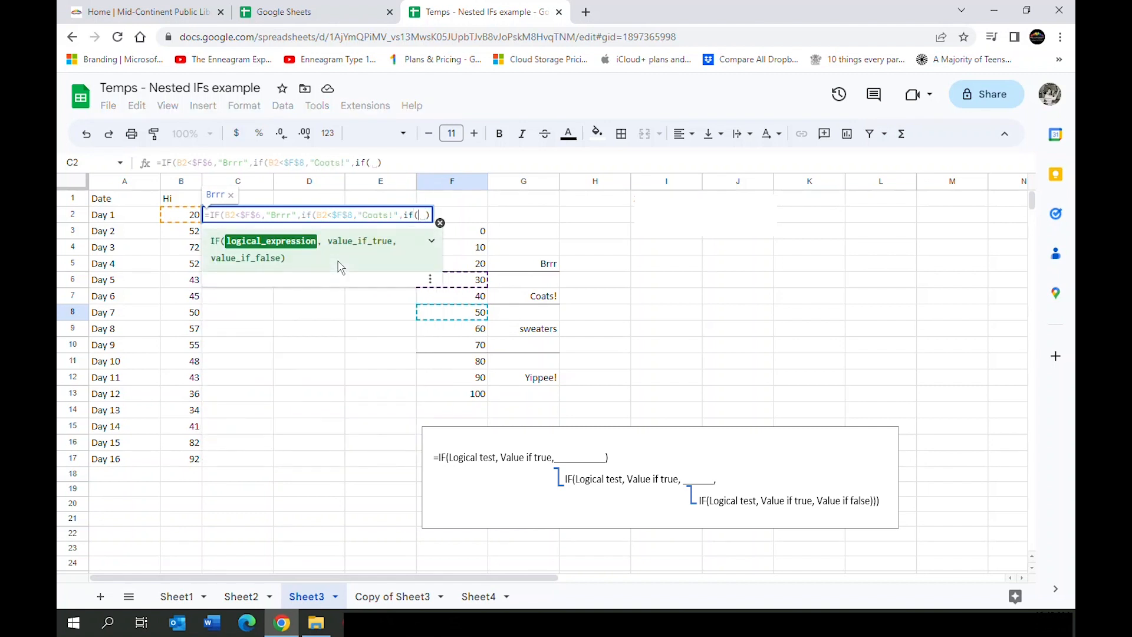
left_click(186, 222)
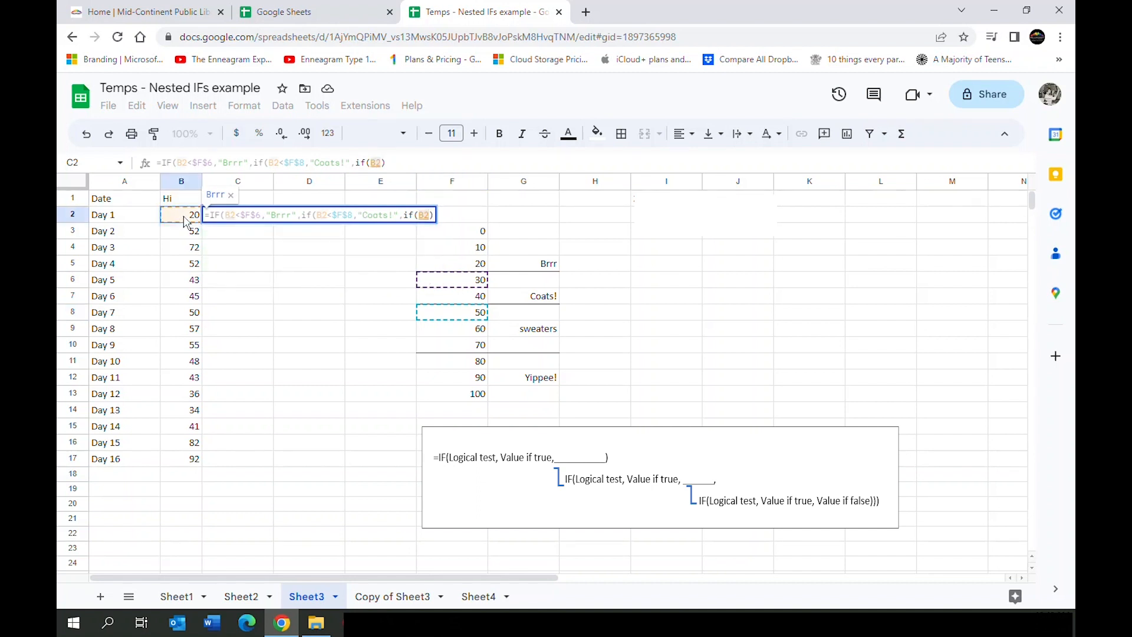
type("<")
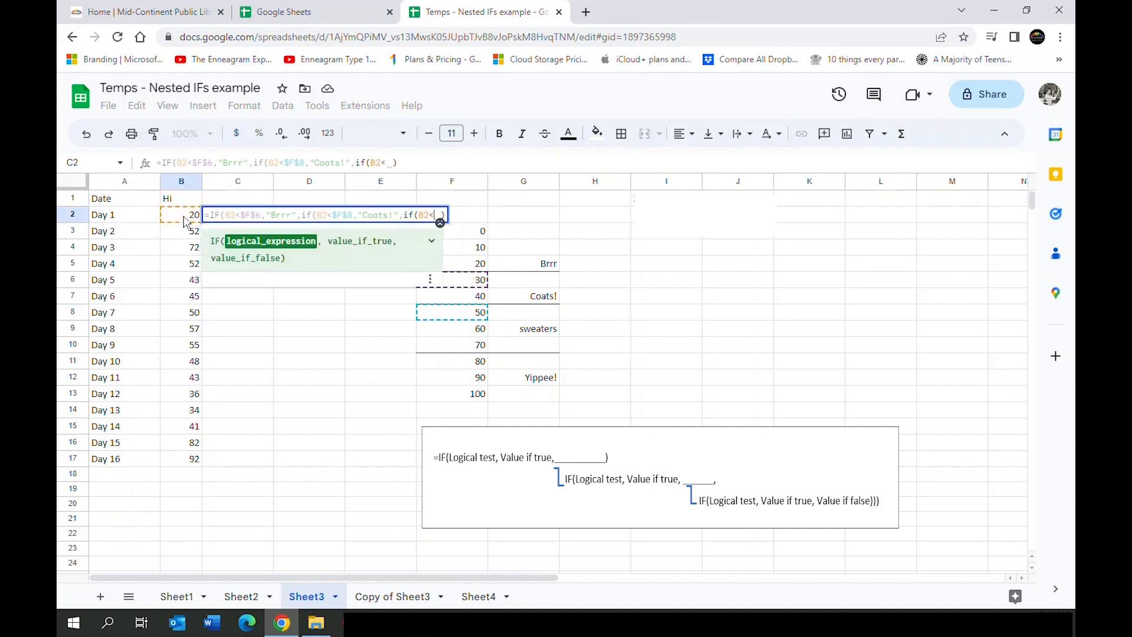
left_click(461, 369)
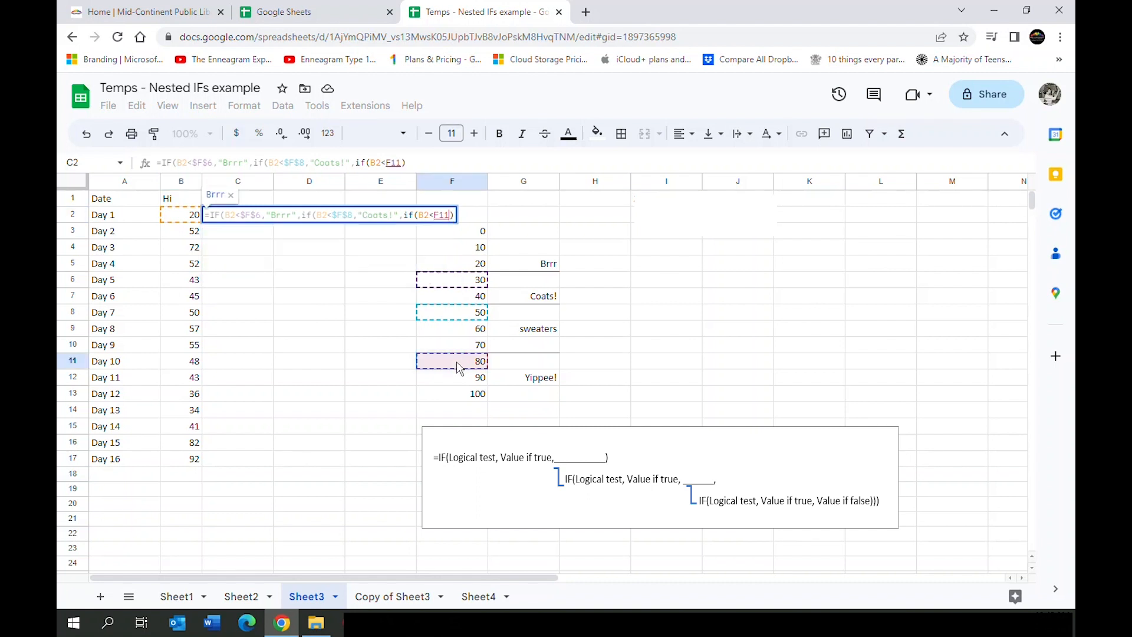
left_click(437, 214)
key("F4")
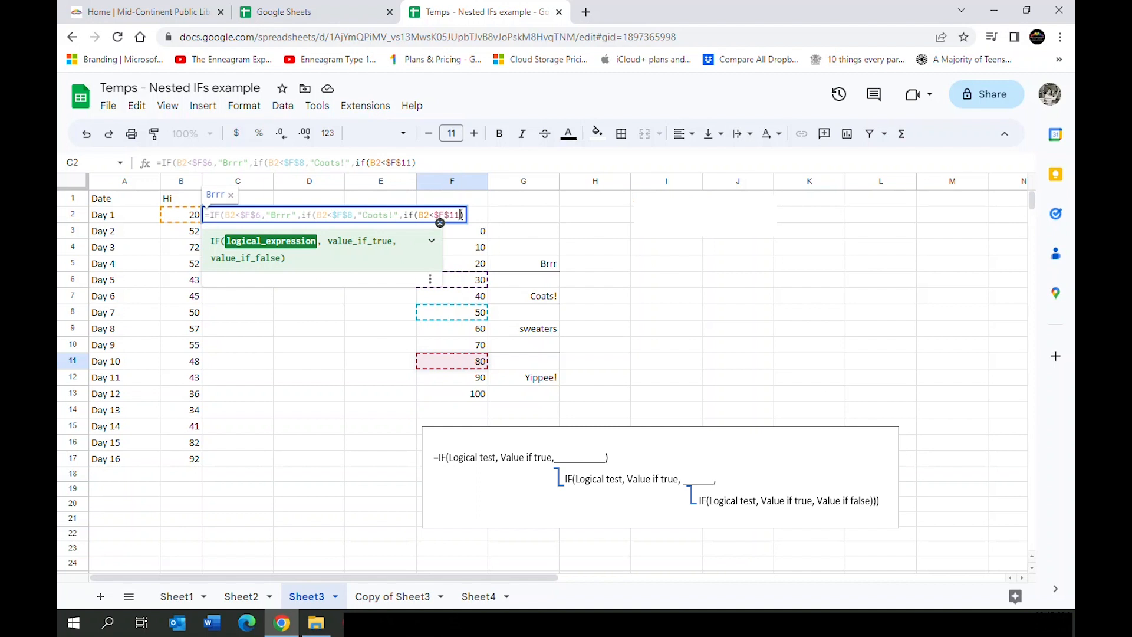
type(",")
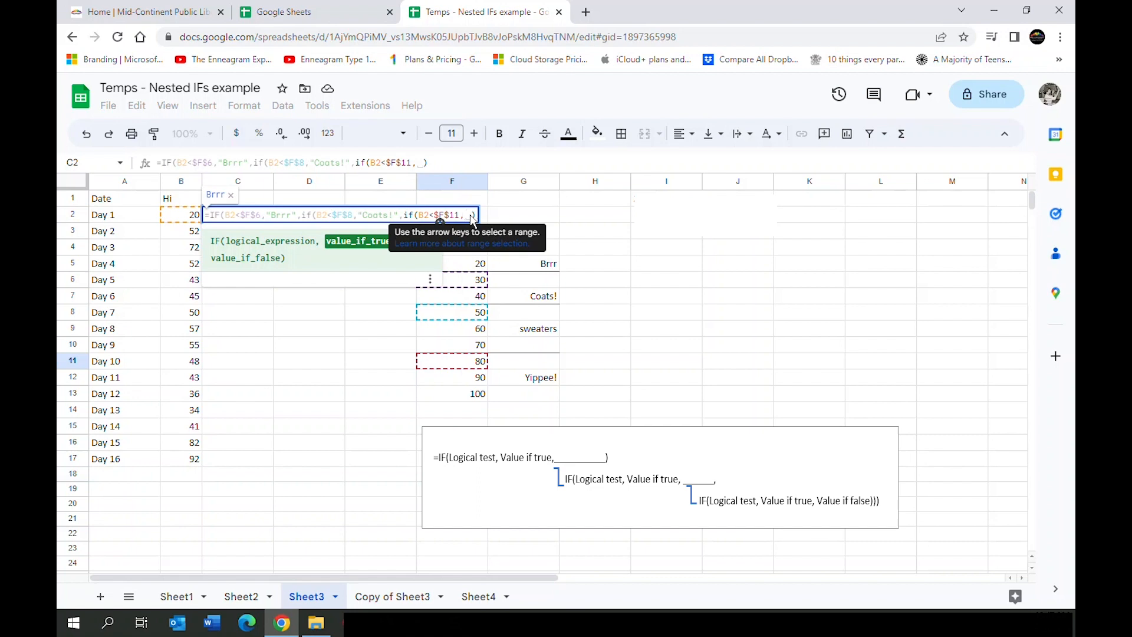
- Complete the third IF with "Sweaters" if true and "Yippee!" if false, and accept the suggested autofill for the remaining days
type("\"")
type("Sweaters")
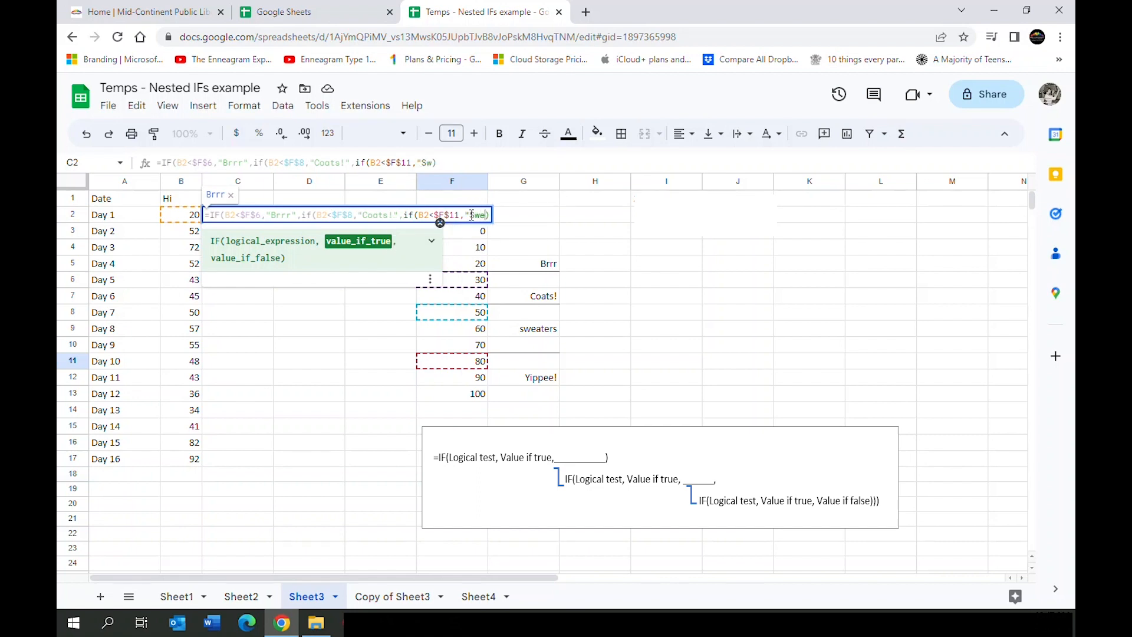
type("\",")
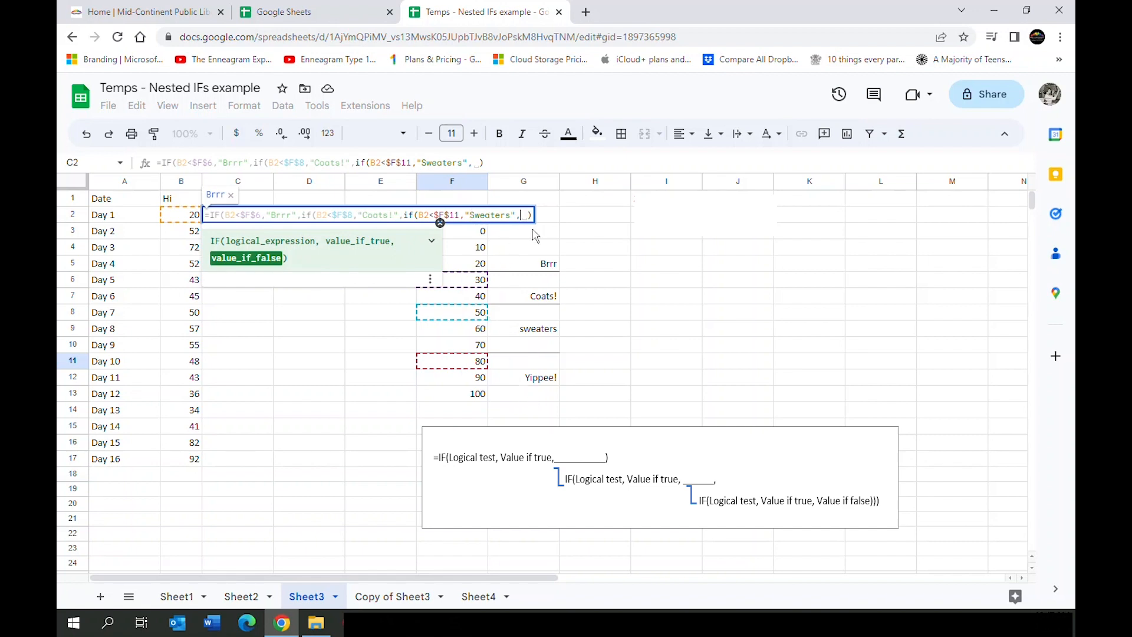
type("\"Yippe")
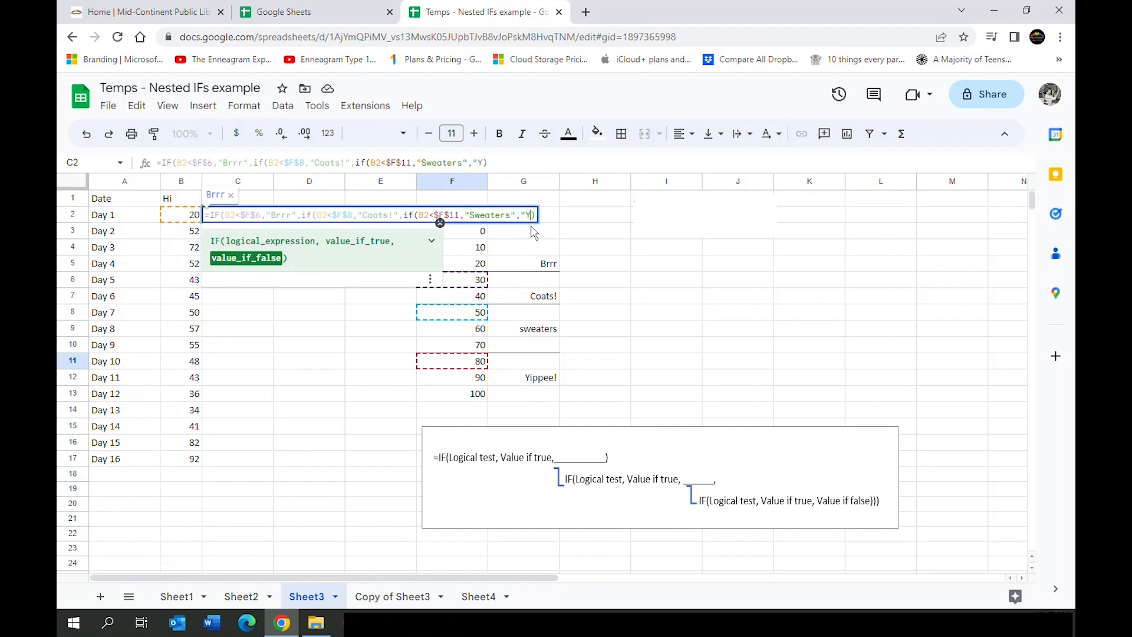
type("e!\"")
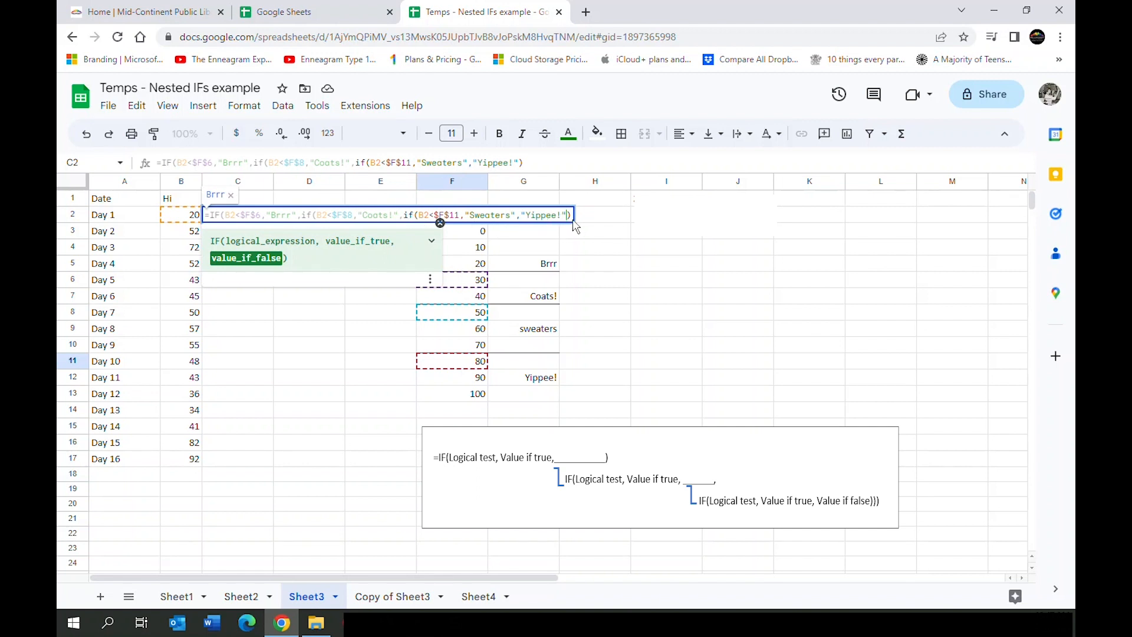
type("))")
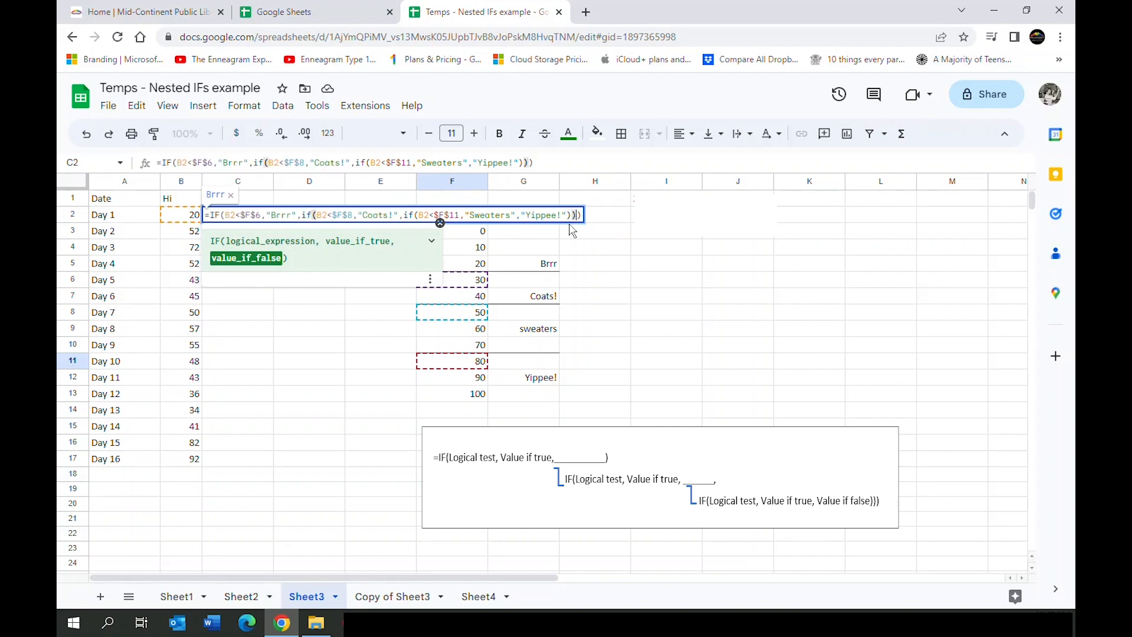
key("Return")
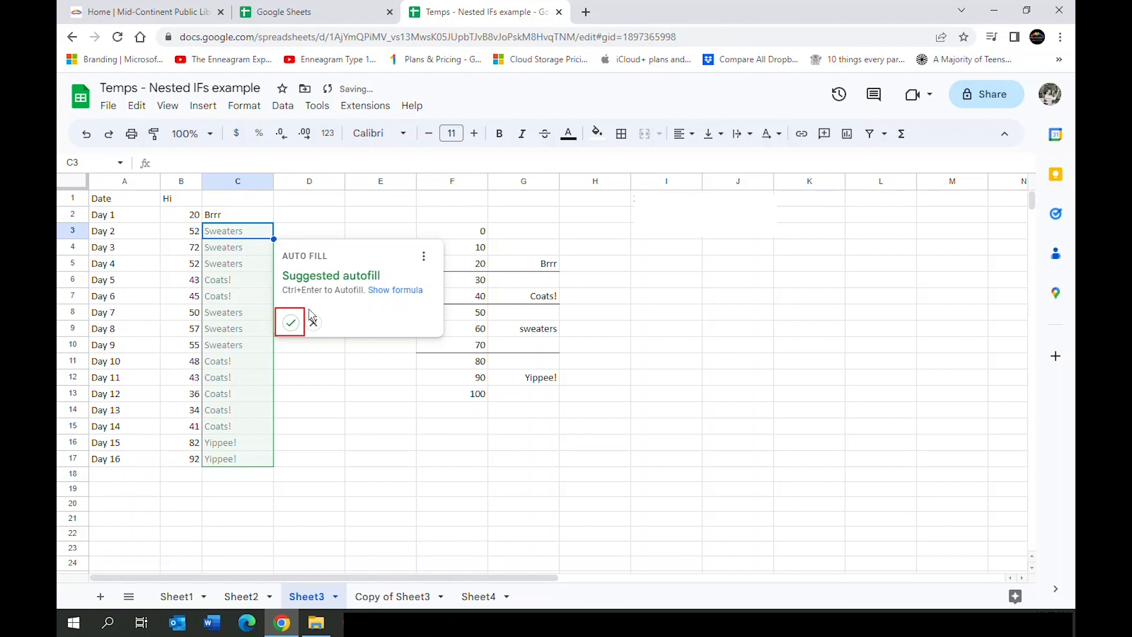
left_click(291, 323)
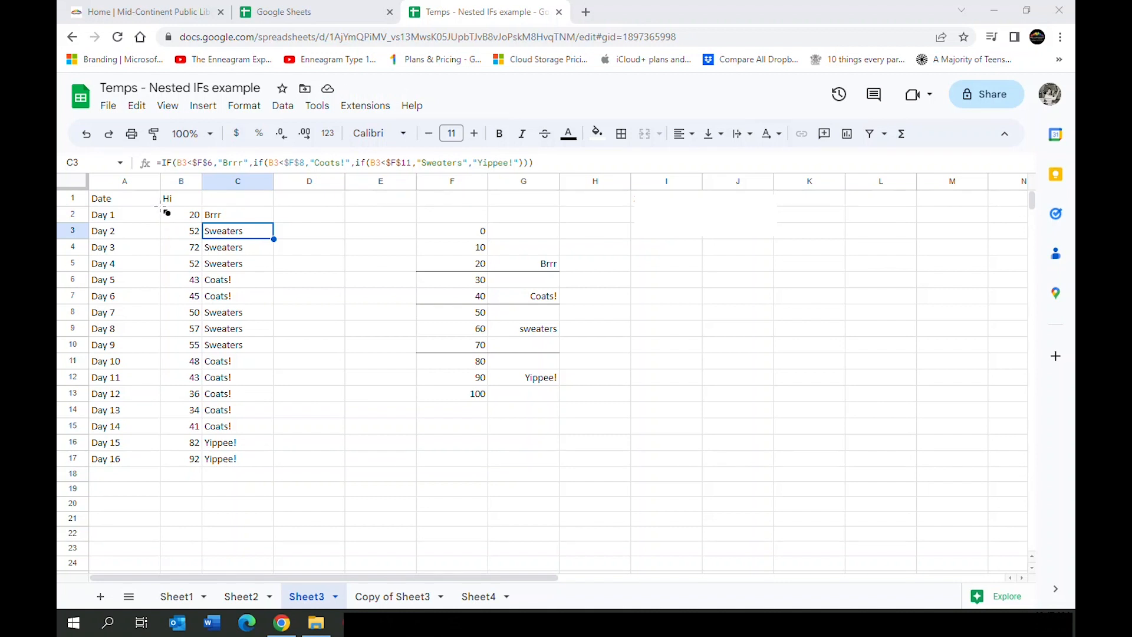
mouse_move(161, 207)
left_mouse_down()
mouse_move(192, 221)
mouse_move(274, 224)
left_mouse_up()
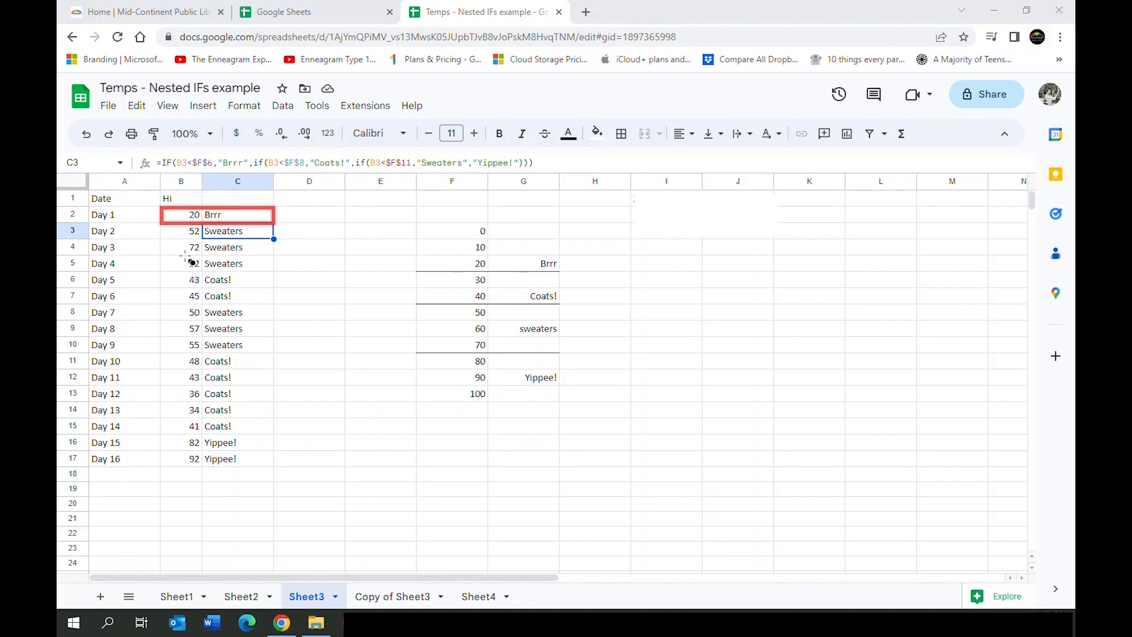
mouse_move(161, 224)
left_mouse_down()
mouse_move(195, 245)
mouse_move(244, 247)
mouse_move(252, 271)
mouse_move(275, 272)
left_mouse_up()
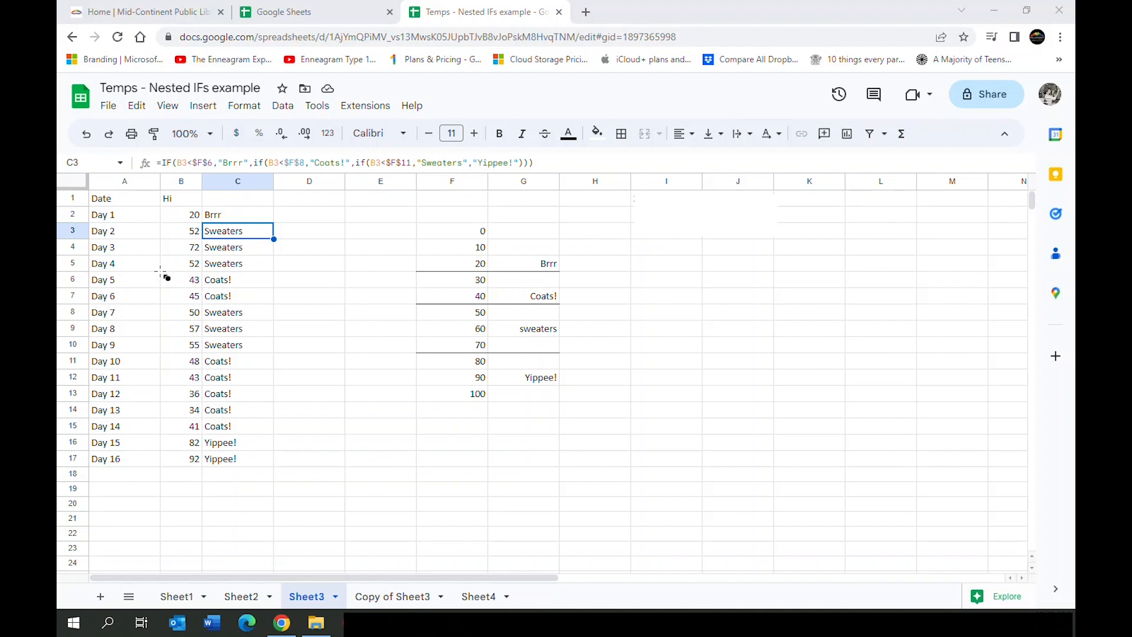
mouse_move(160, 271)
left_mouse_down()
mouse_move(177, 305)
mouse_move(276, 306)
left_mouse_up()
mouse_move(160, 435)
left_mouse_down()
mouse_move(182, 463)
mouse_move(276, 469)
left_mouse_up()
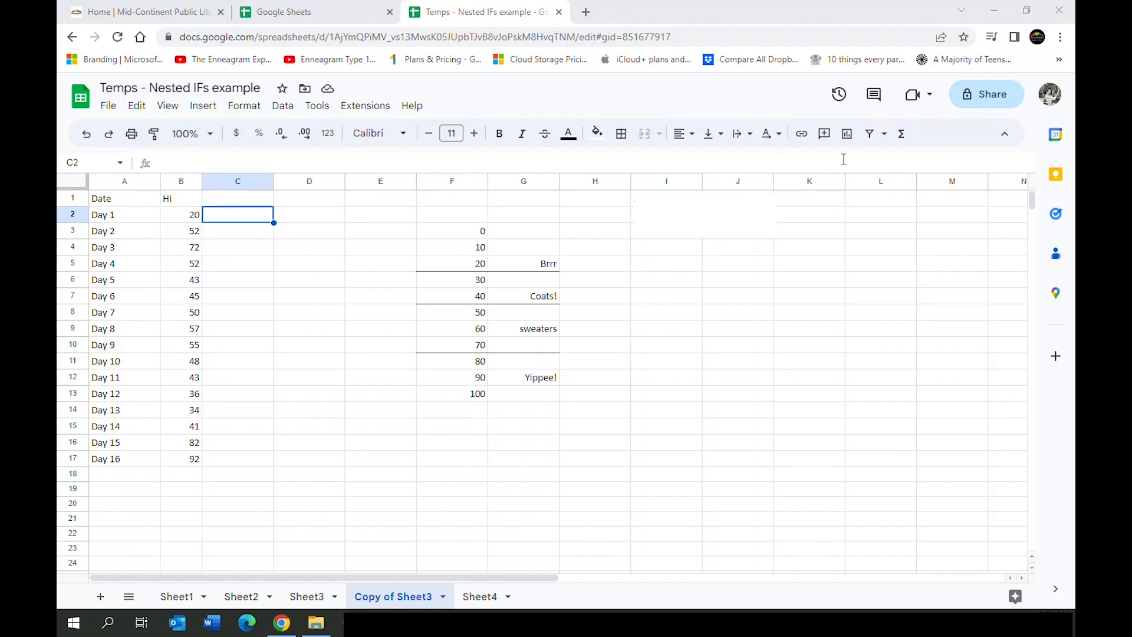
- In cell C2 of Copy of Sheet3, insert the logical IF function testing whether B2 is greater than or equal to F11
left_click(903, 137)
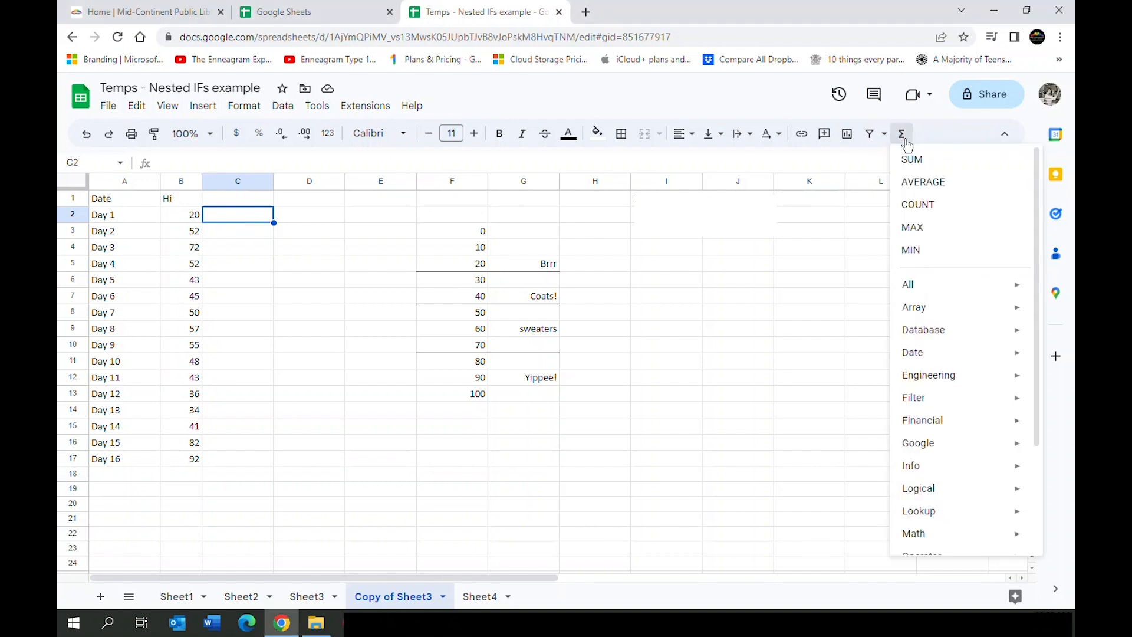
mouse_move(915, 489)
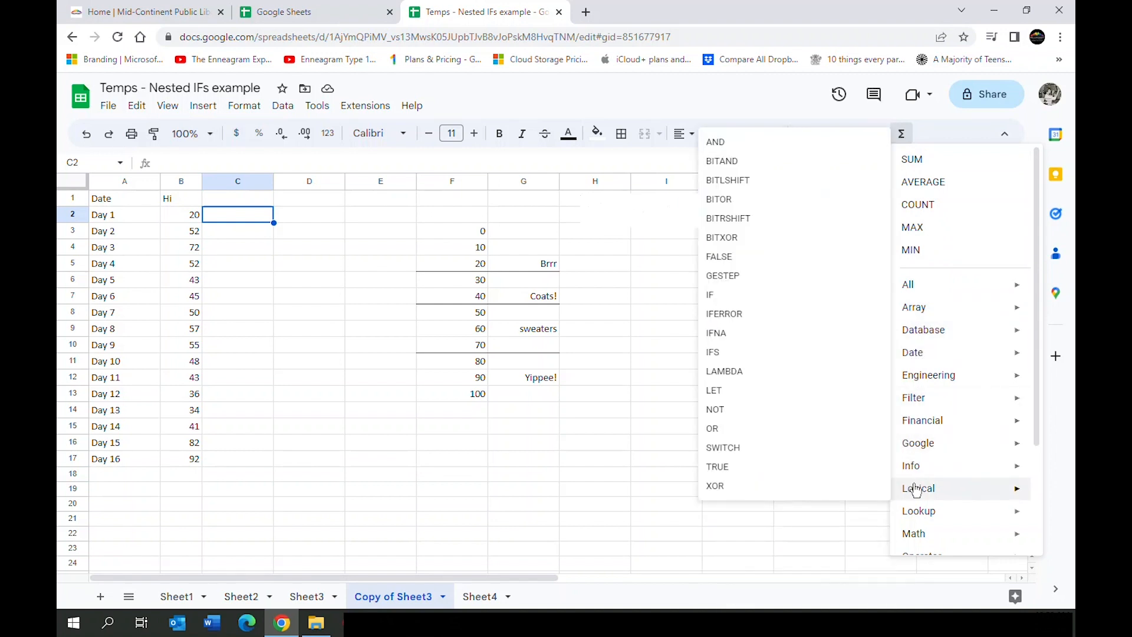
left_click(716, 296)
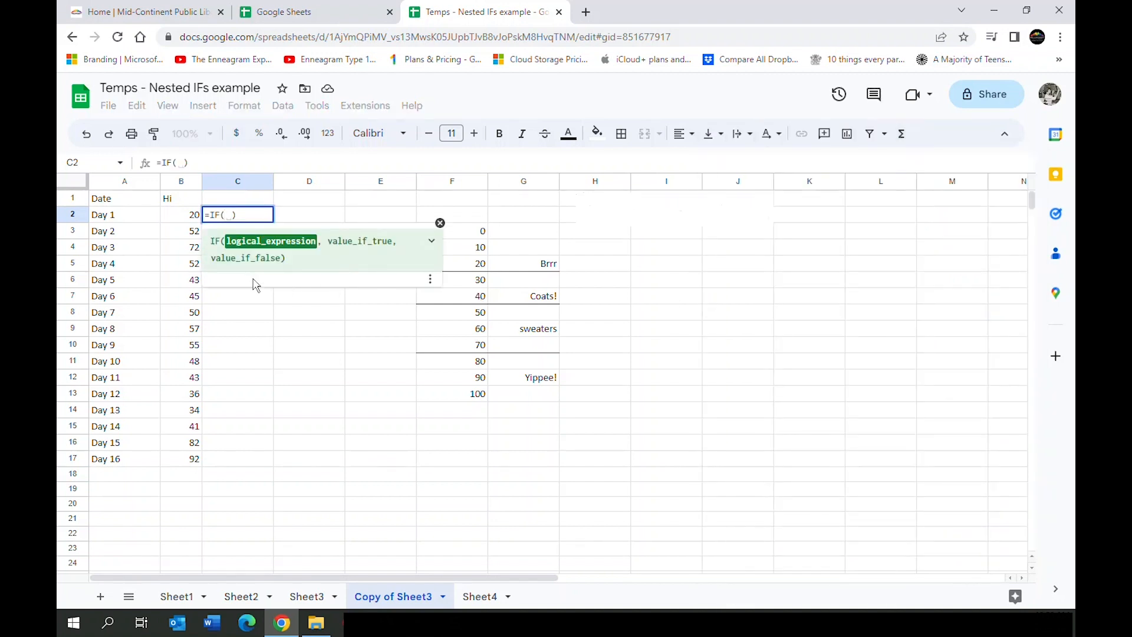
left_click(181, 219)
type(">=")
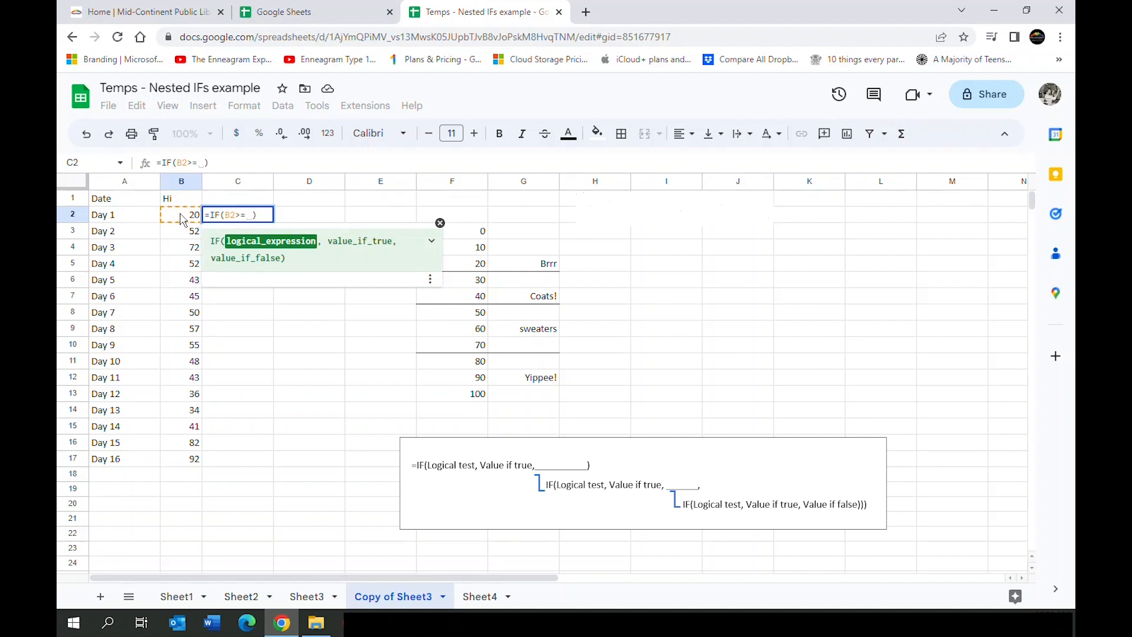
left_click(464, 367)
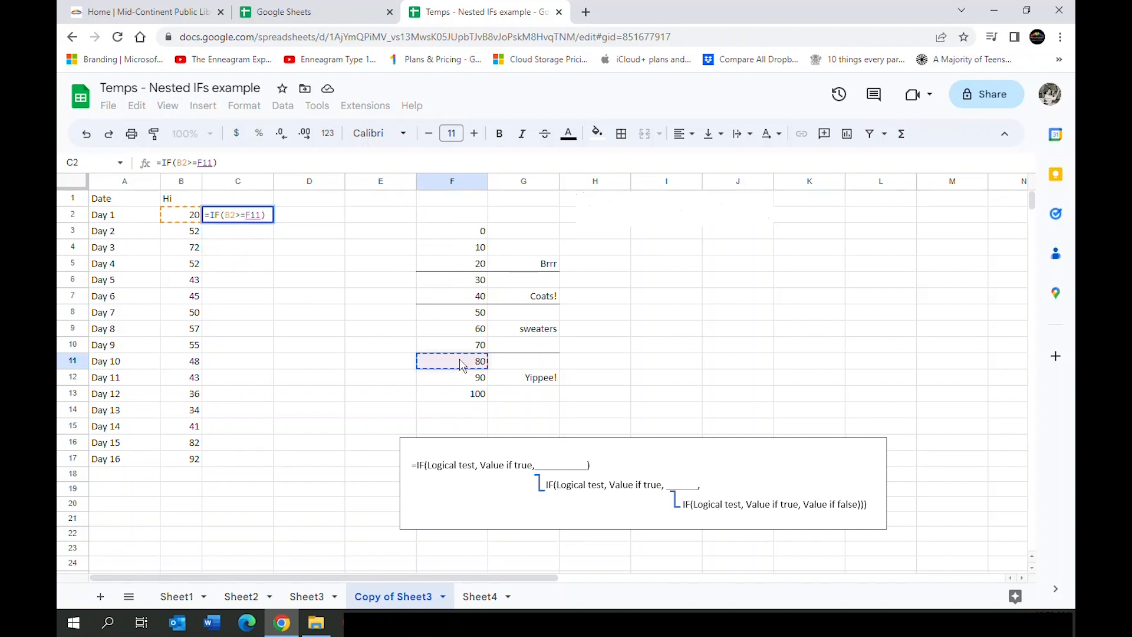
type(",")
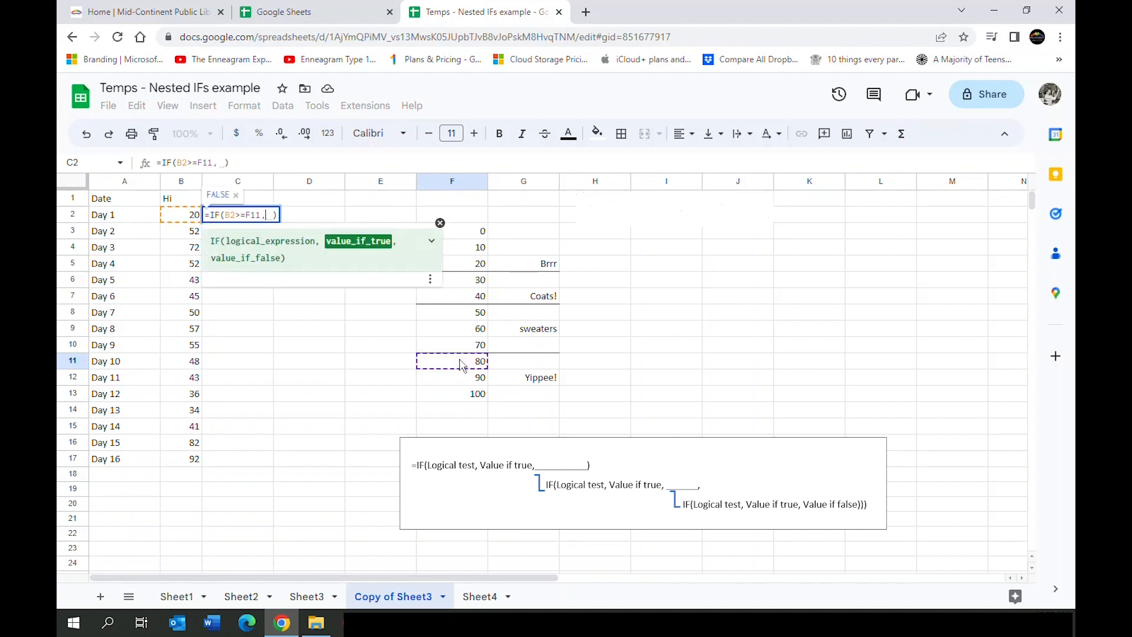
- Enter "Yippee!" as the value if true in the Copy of Sheet3 formula and move on to the value-if-false argument
type("\"")
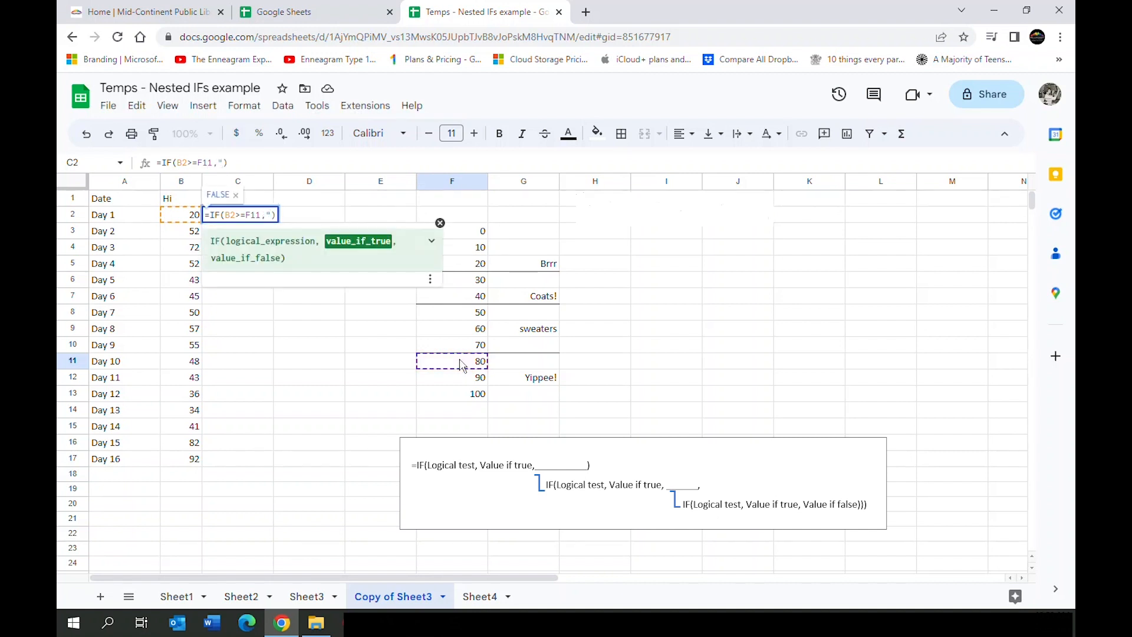
type("Y")
type("ippee!\"")
type("\"")
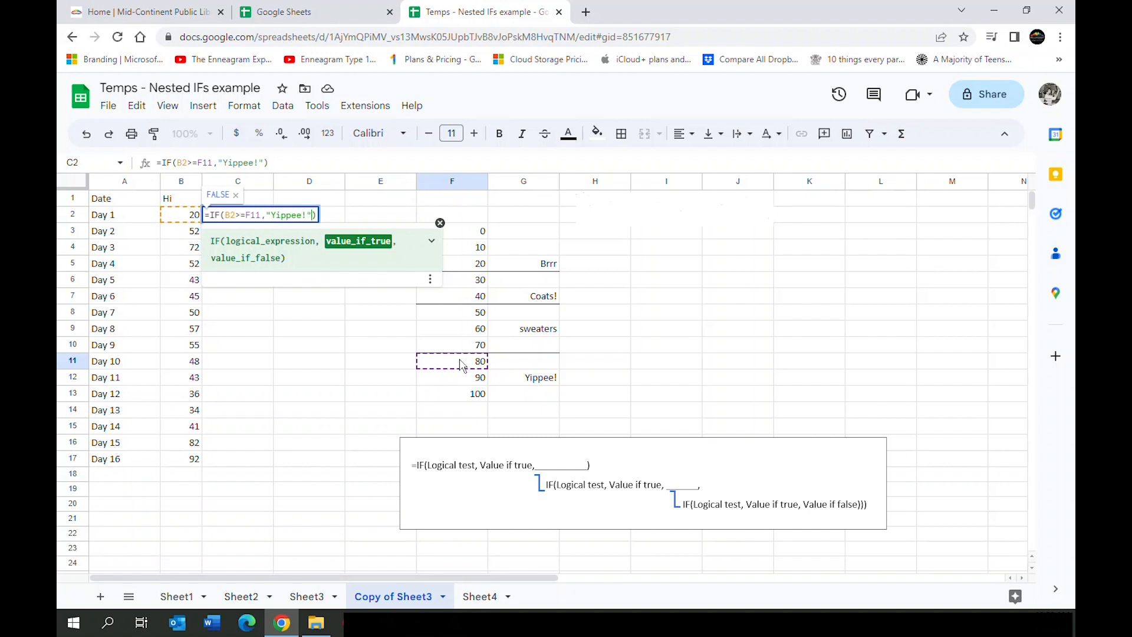
type(",")
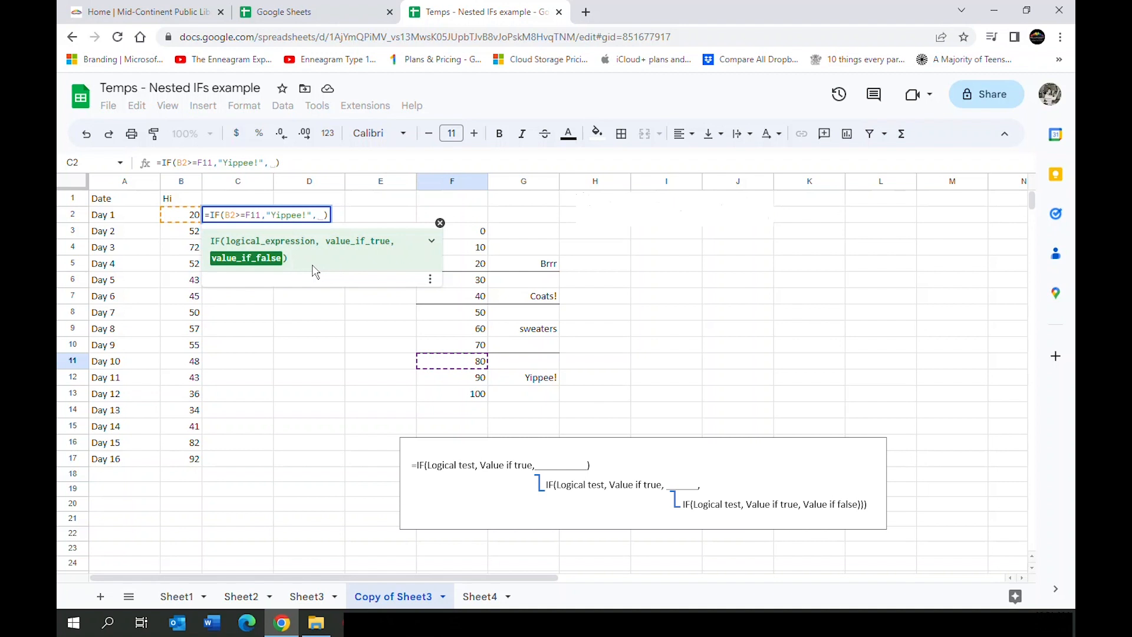
- Nest a second IF as the value if false in C2, testing whether B2 is greater than or equal to F8
type("if")
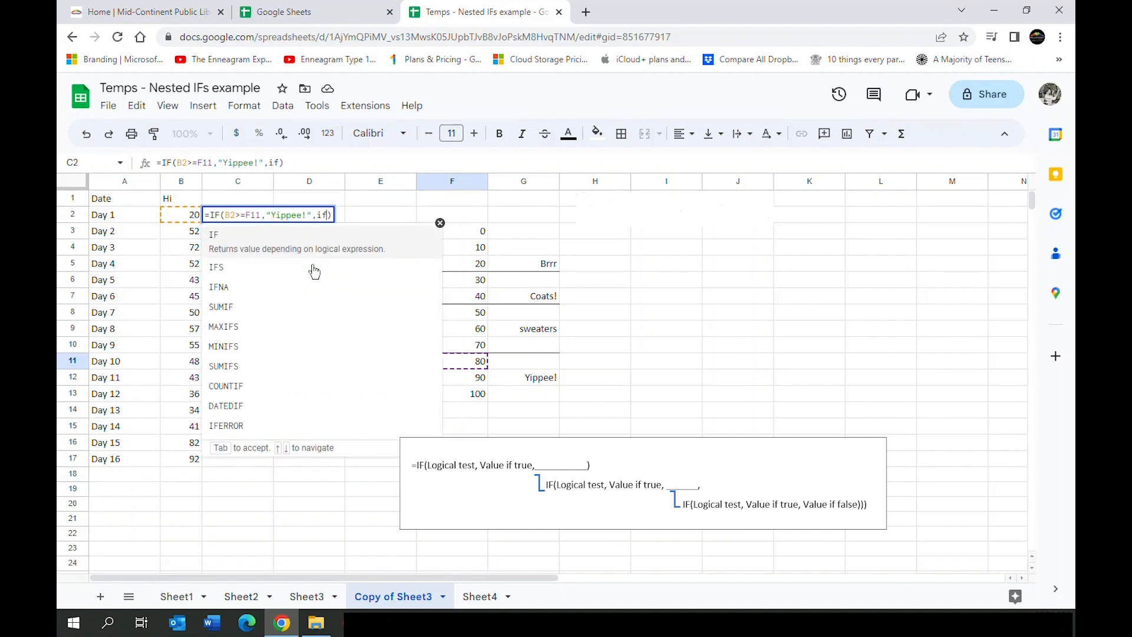
type("(")
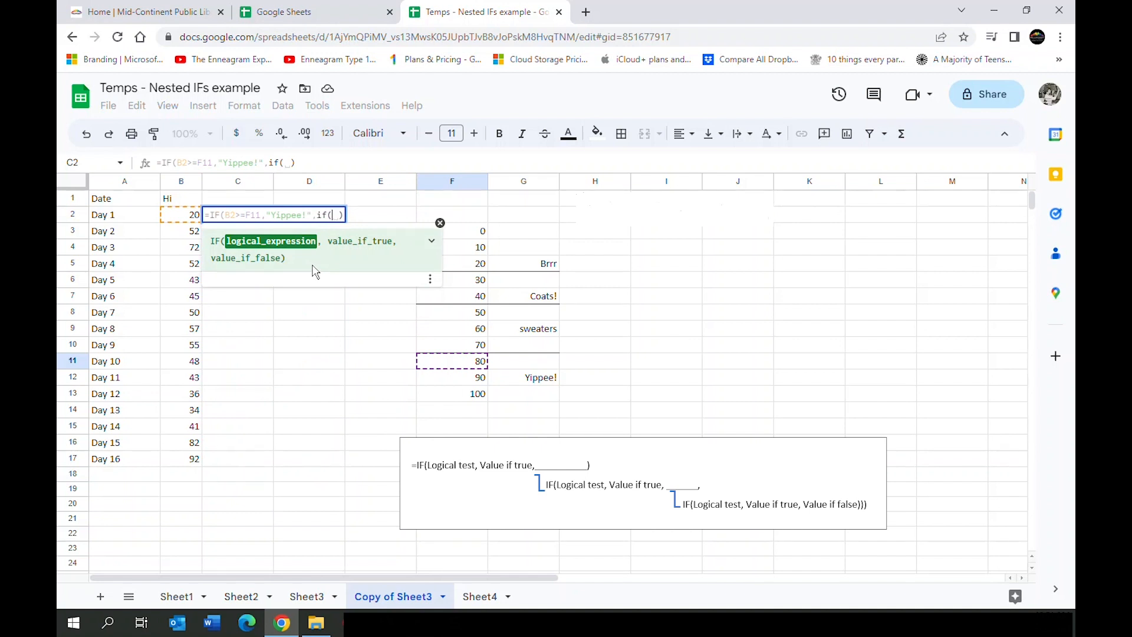
left_click(180, 219)
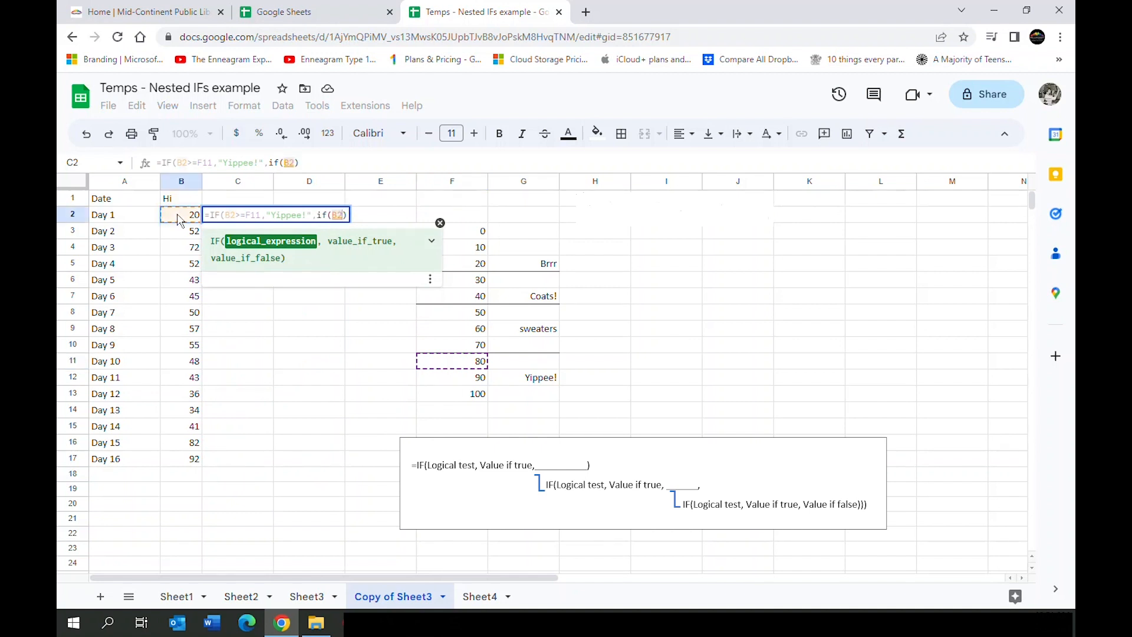
type(">=")
left_click(453, 316)
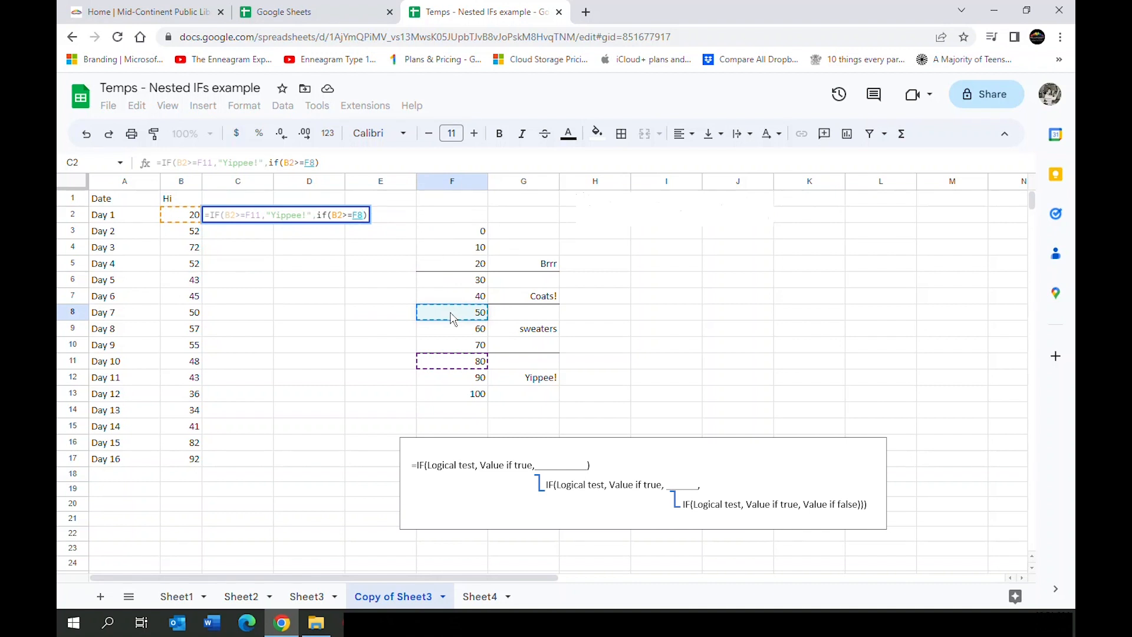
- Make the F8 and F11 references in the C2 formula absolute, as $F$8 and $F$11
left_click(355, 214)
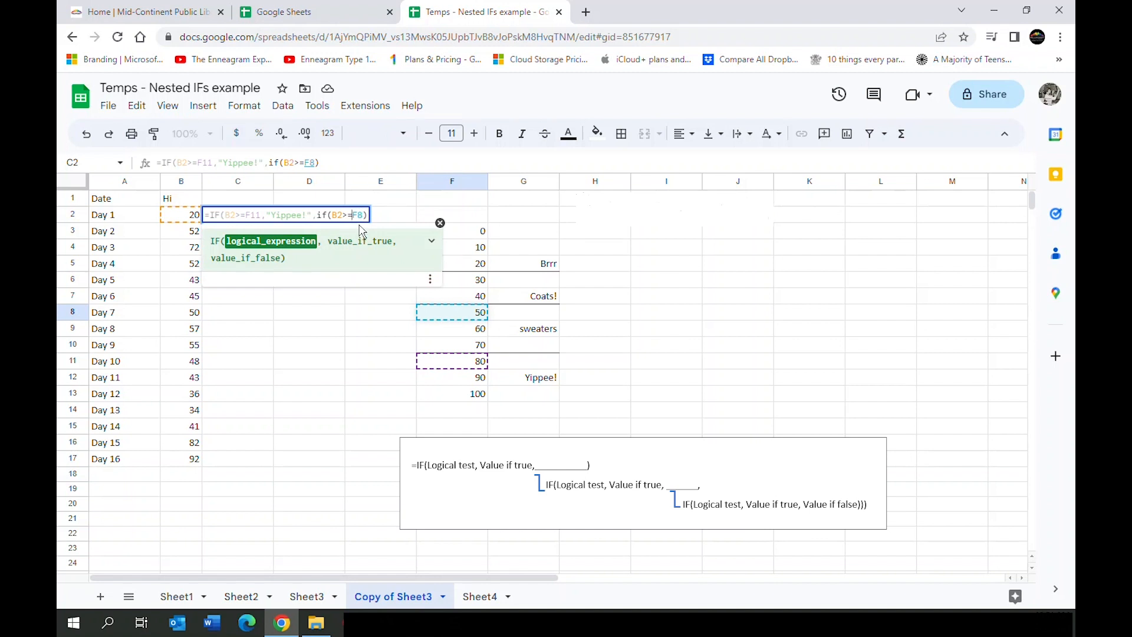
key("F4")
left_click(247, 214)
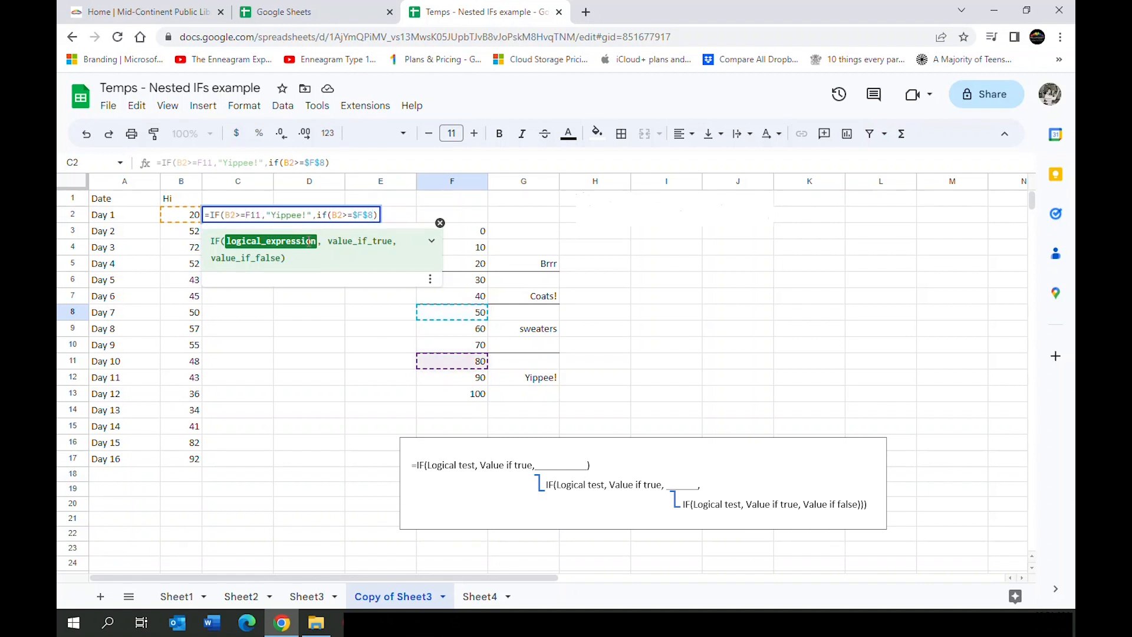
key("F4")
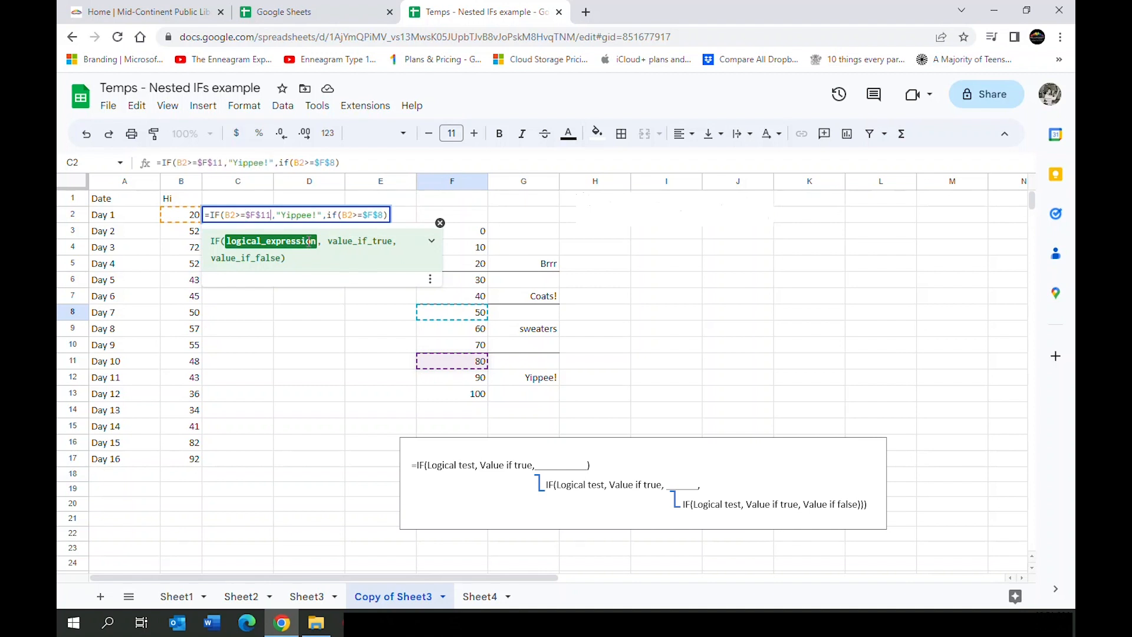
- Enter "Sweaters" as the second IF's value if true and move on to its value-if-false argument
left_click(383, 215)
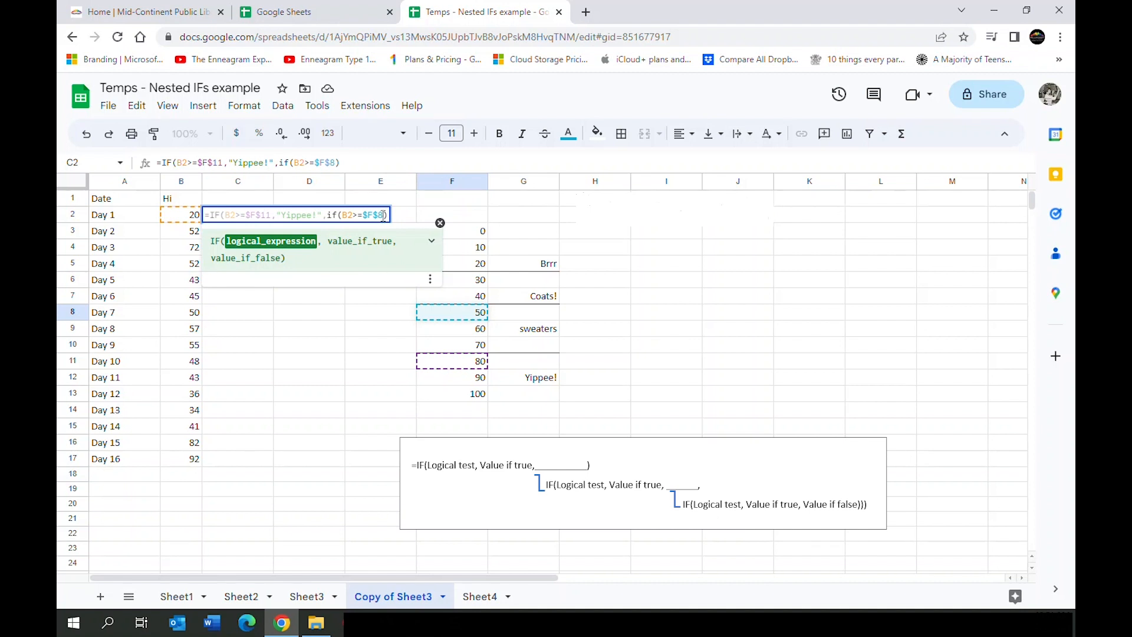
type(",")
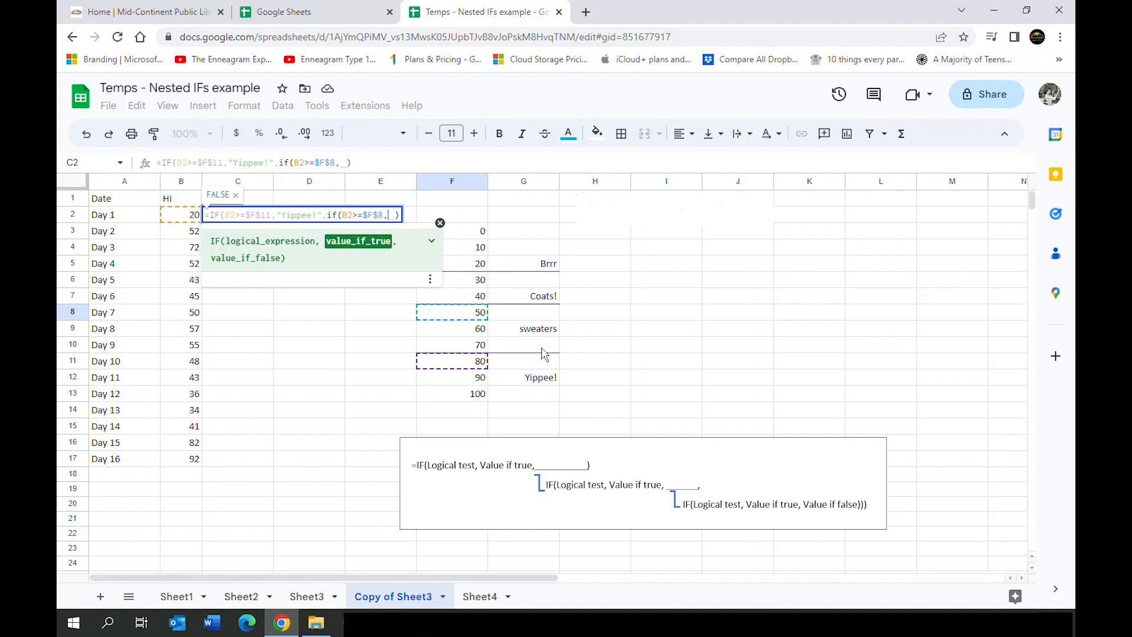
type("\"")
type("Sweater")
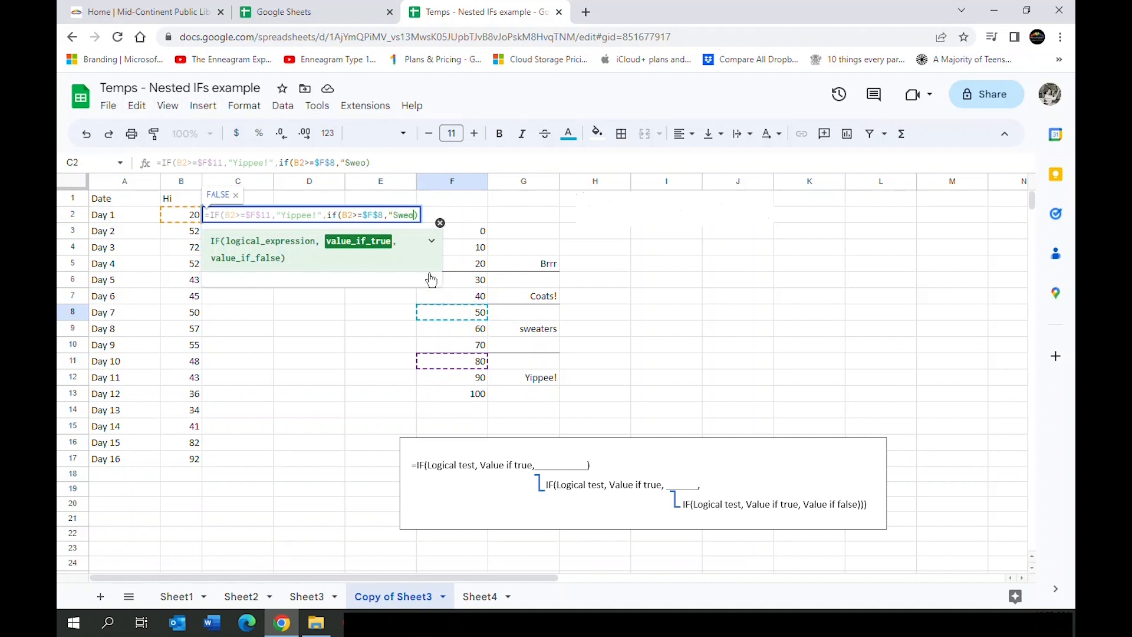
type("s\",")
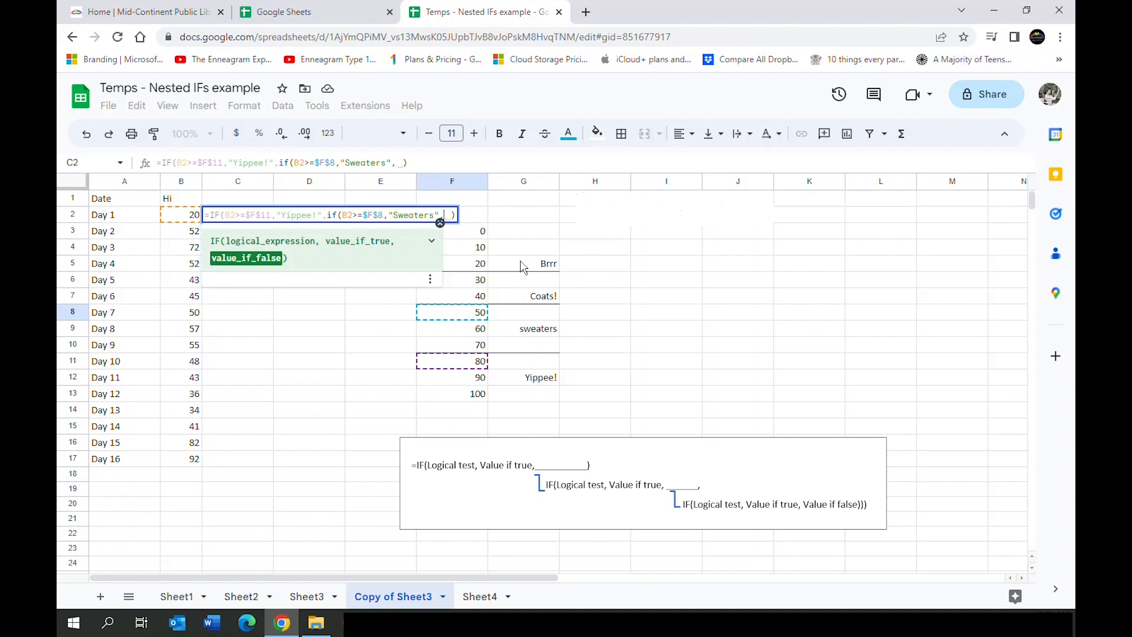
- Nest a third IF as the second IF's value if false, testing whether B2 is greater than or equal to the absolute reference $F$6
type("if")
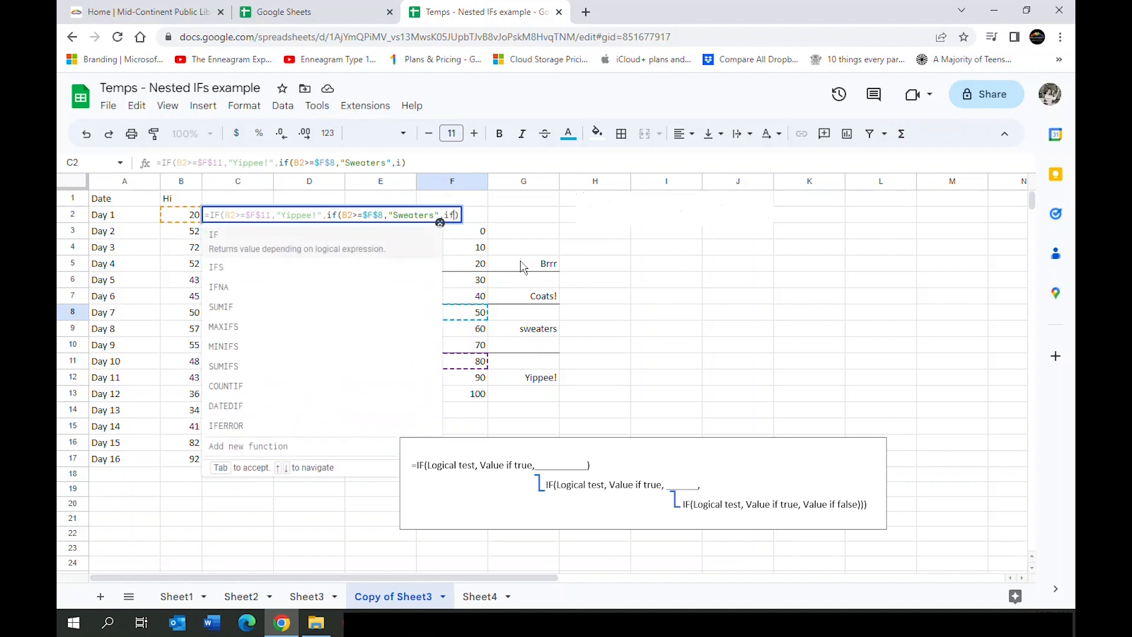
type("(")
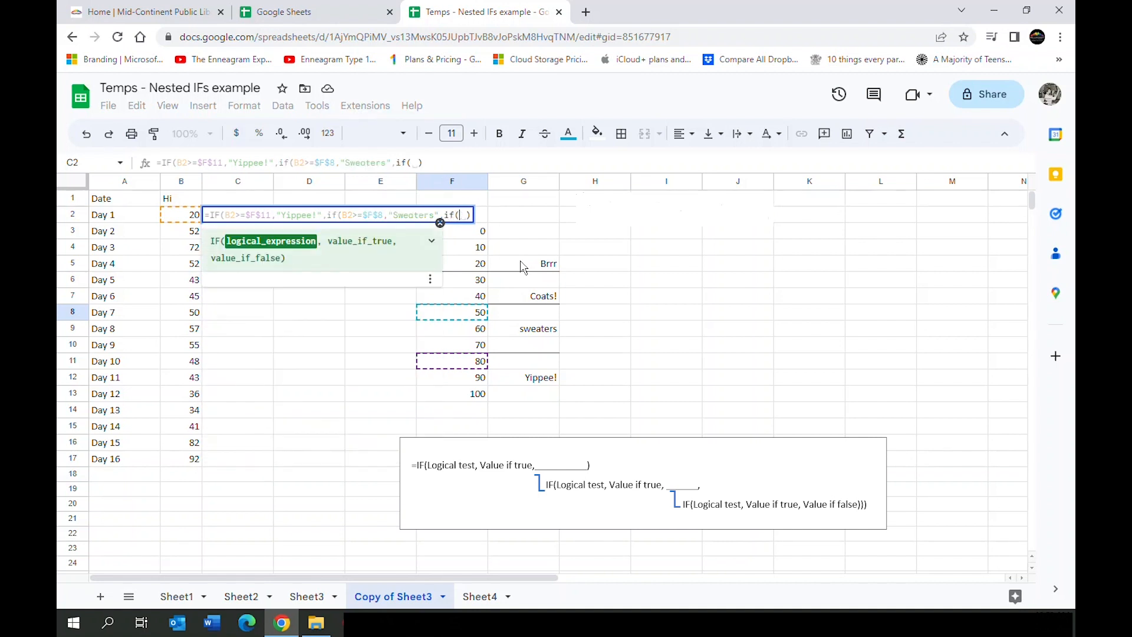
left_click(181, 218)
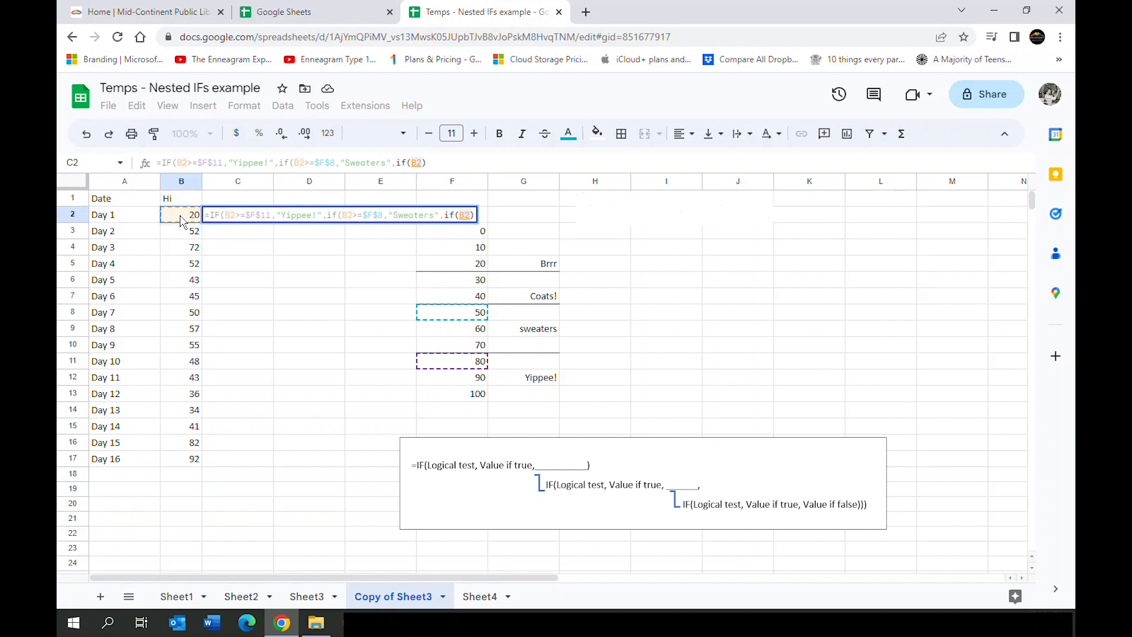
type(">=")
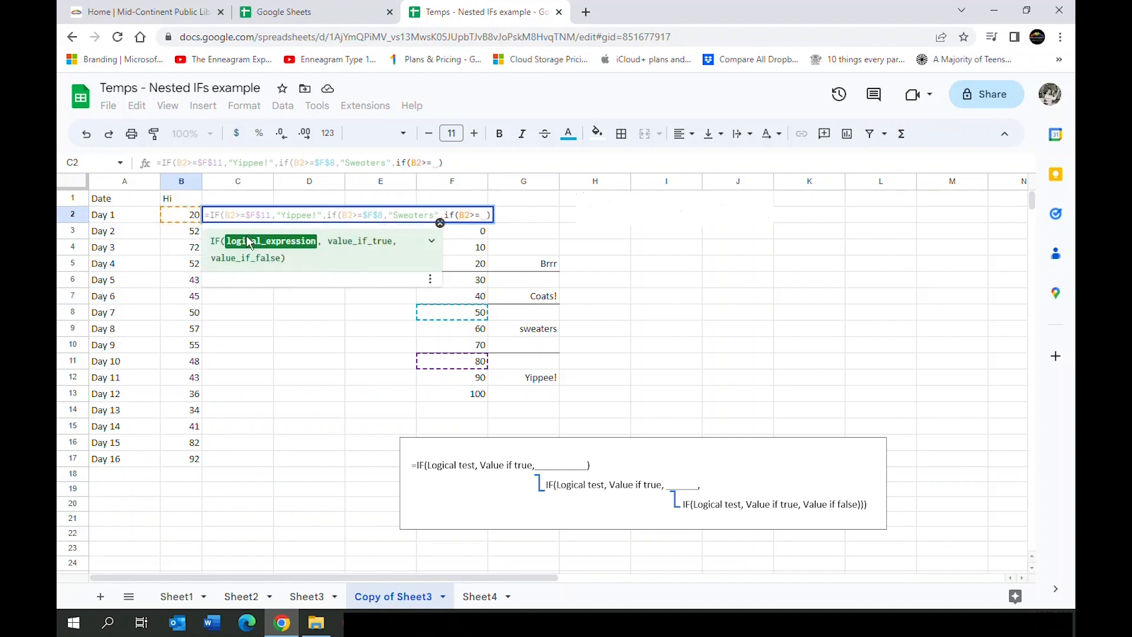
left_click(469, 281)
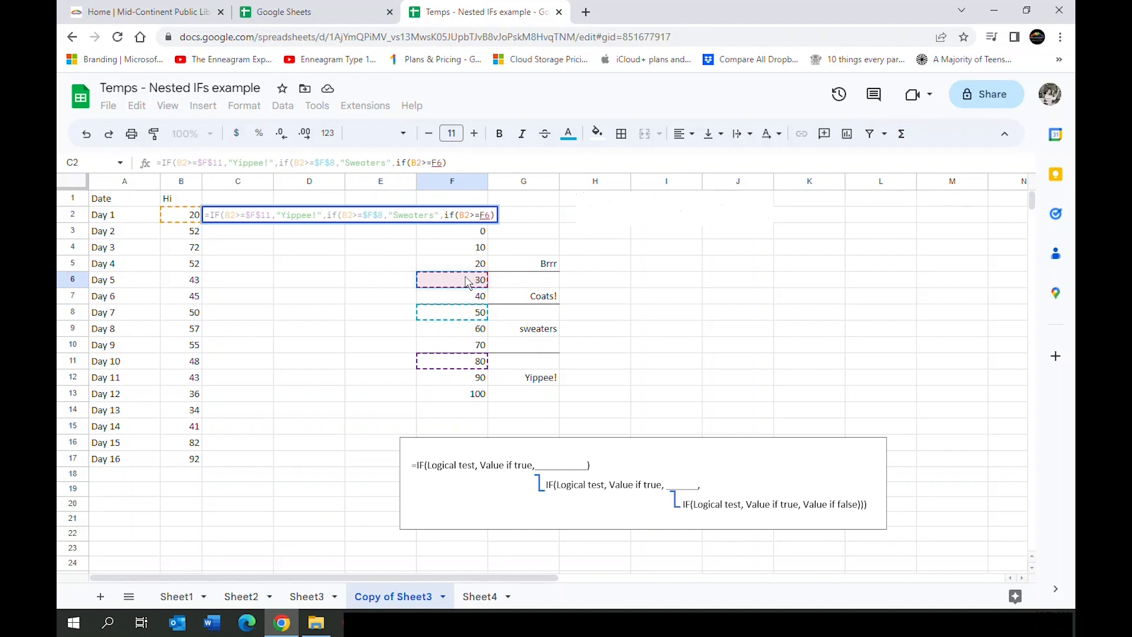
left_click(481, 214)
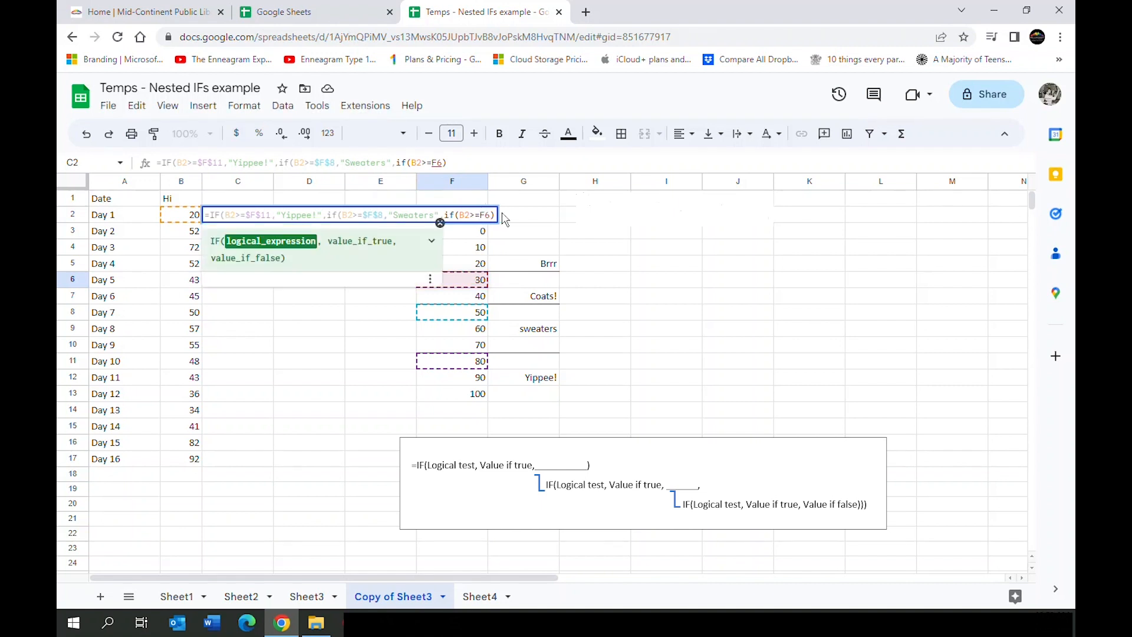
key("F4")
- Complete the third IF with "Coats!" if true and "Brrr" if false, and accept the suggested autofill for the remaining days
type(", ")
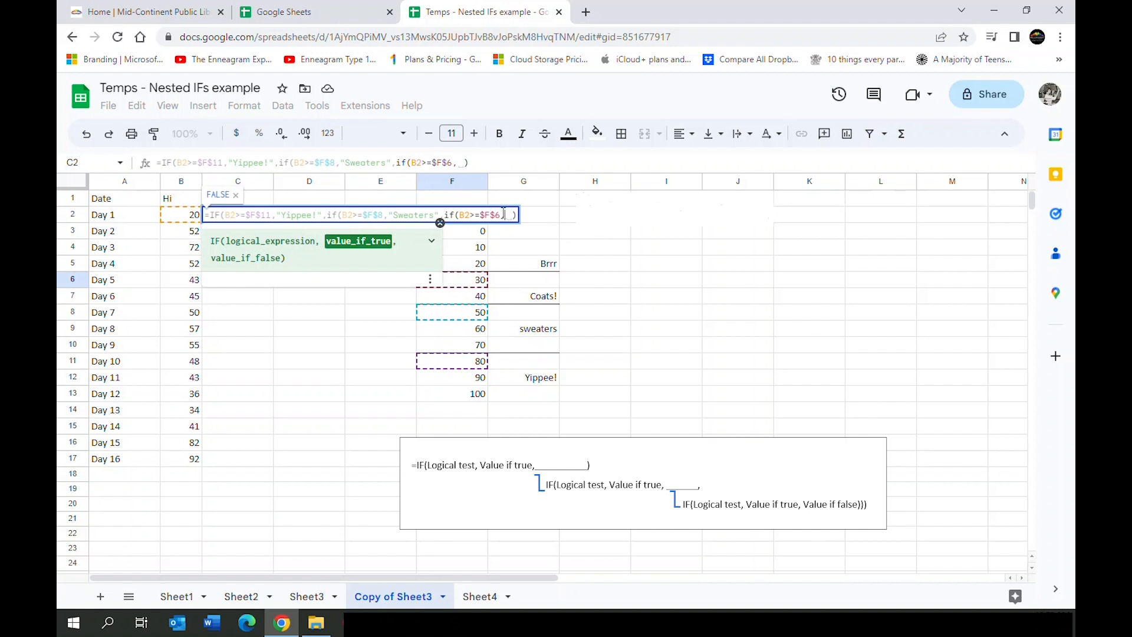
type("\"Coats")
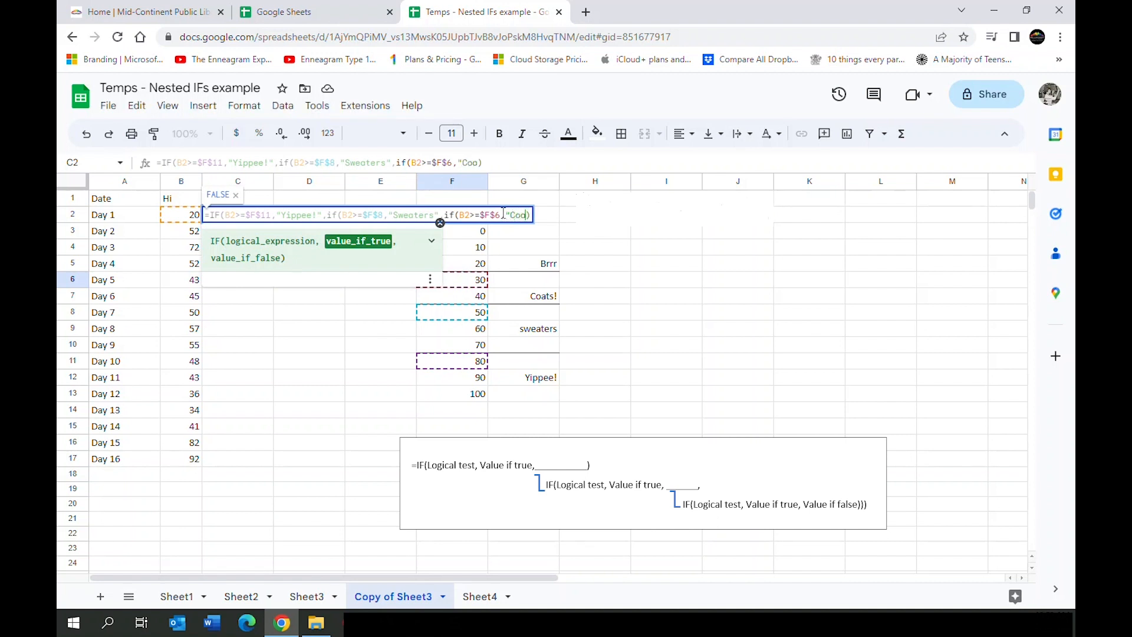
type("!\"")
type(",")
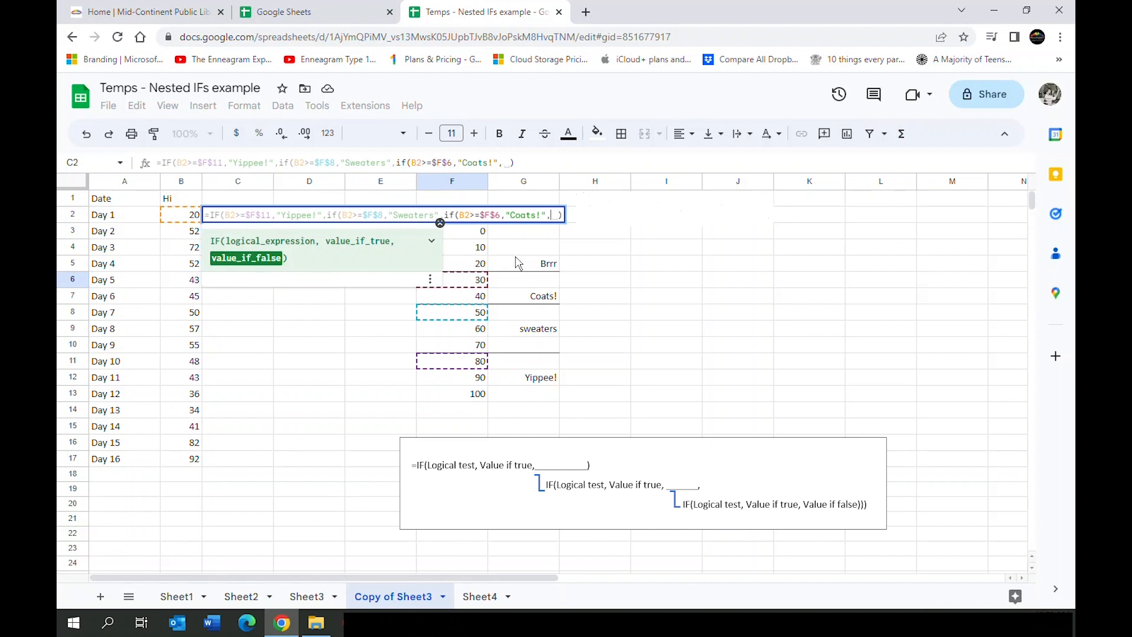
key("BackSpace")
type("\"Brrr\"")
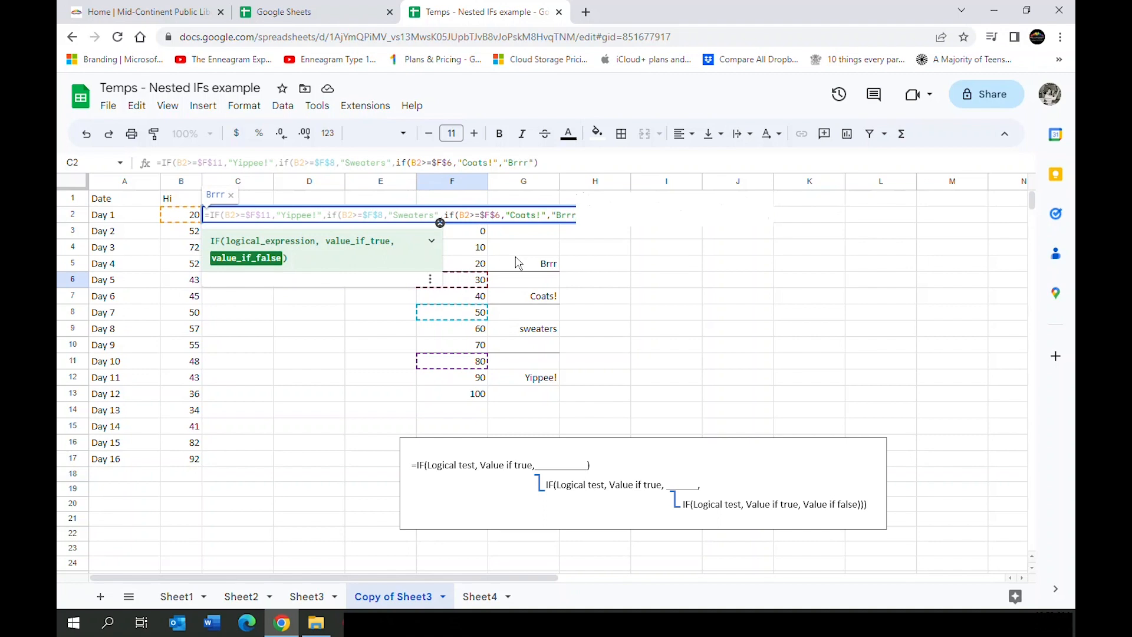
key("Return")
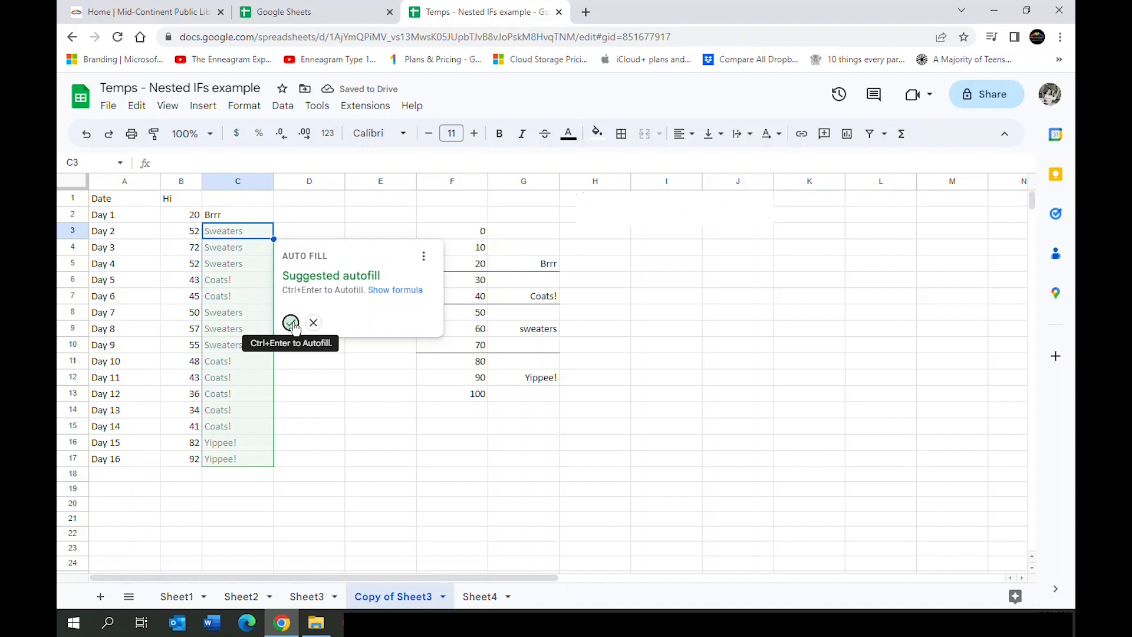
left_click(291, 323)
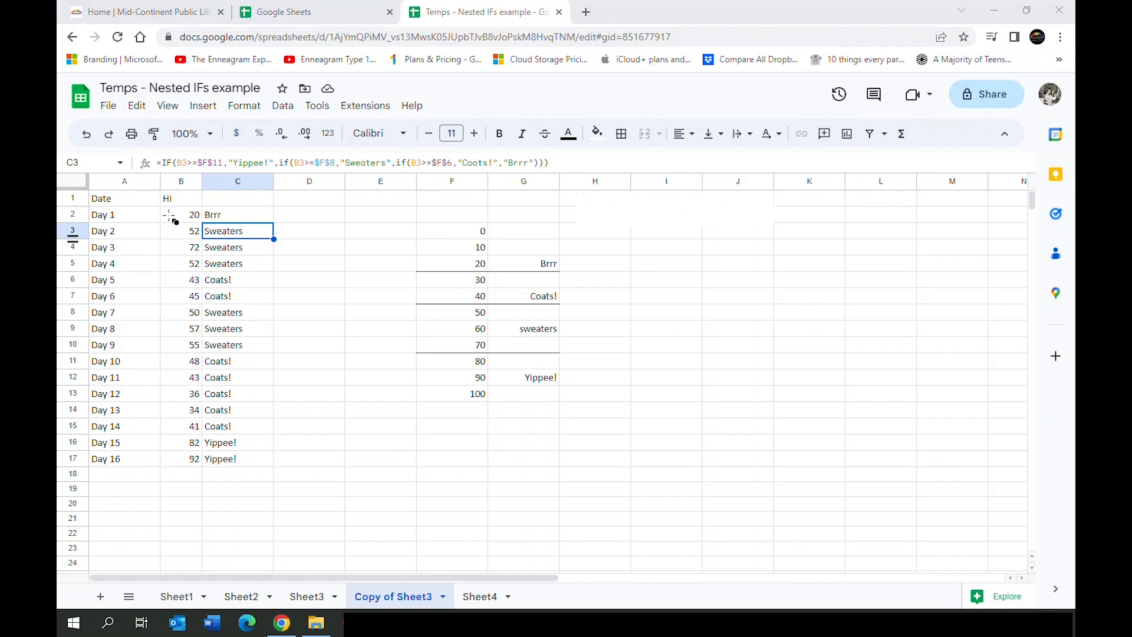
mouse_move(161, 208)
left_mouse_down()
mouse_move(177, 226)
mouse_move(277, 225)
left_mouse_up()
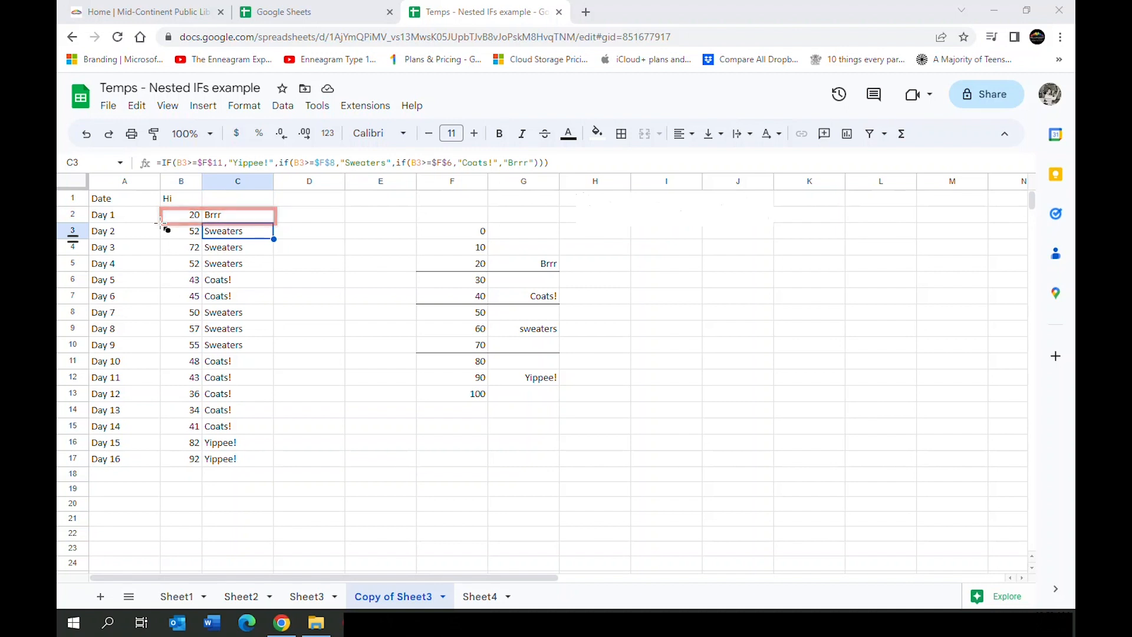
mouse_move(161, 226)
left_mouse_down()
mouse_move(168, 274)
mouse_move(276, 272)
left_mouse_up()
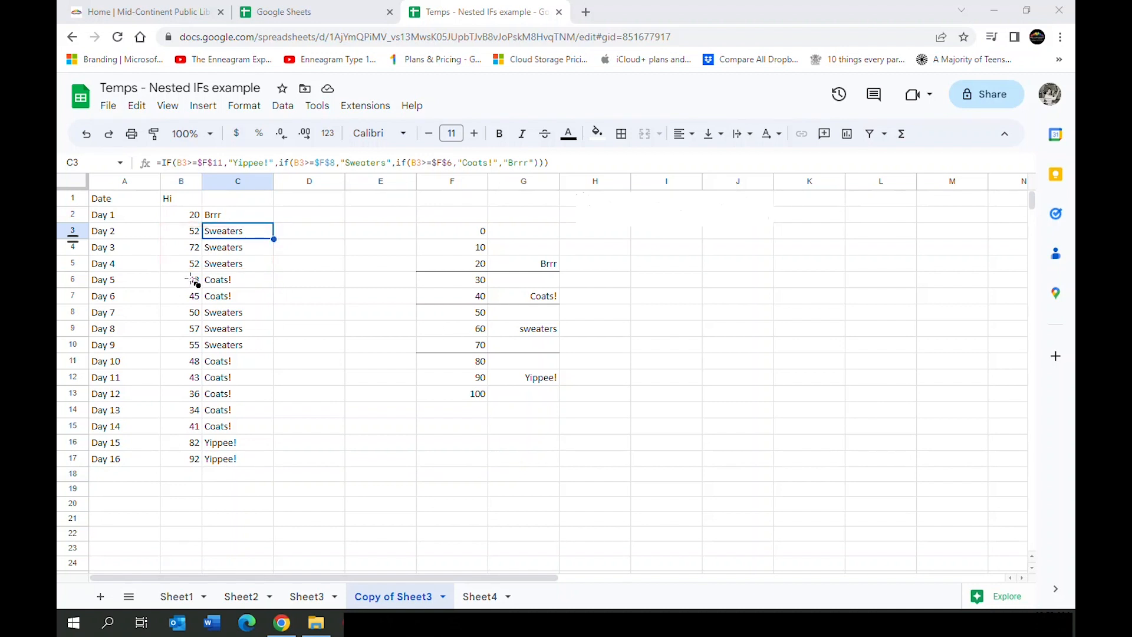
mouse_move(159, 271)
left_mouse_down()
mouse_move(197, 304)
mouse_move(273, 305)
left_mouse_up()
mouse_move(162, 435)
left_mouse_down()
mouse_move(184, 472)
mouse_move(274, 466)
left_mouse_up()
- Select cell C2 to review its completed nested IF formula
left_click(229, 218)
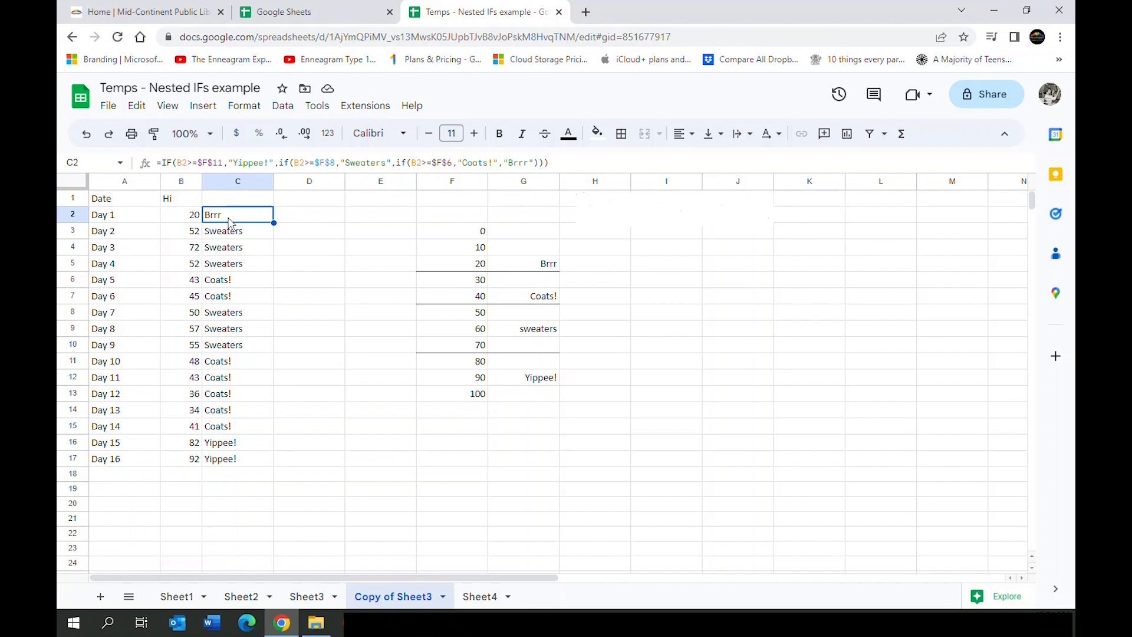